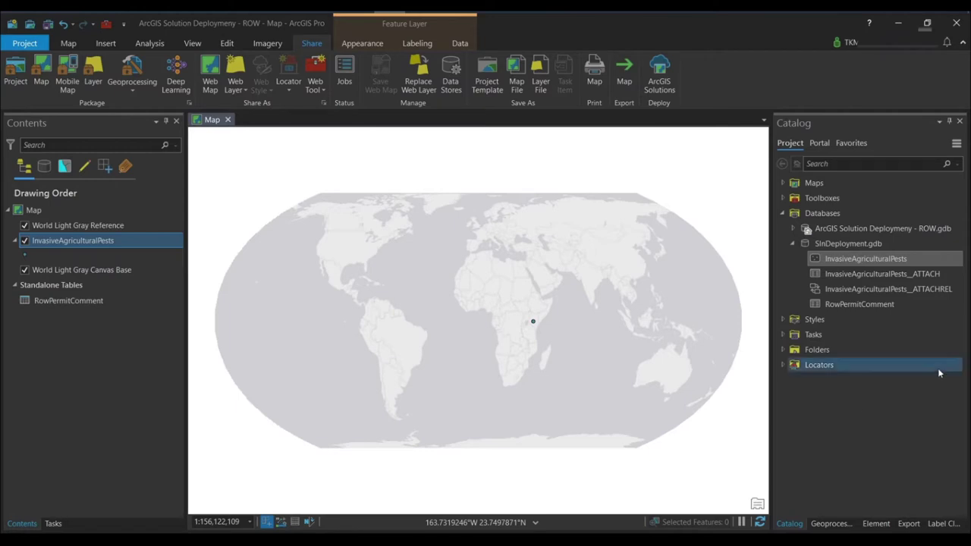
- Start a new relationship class in SlnDeployment.gdb with InvasiveAgriculturalPests as origin table and RowPermitComment as destination table
click(842, 240)
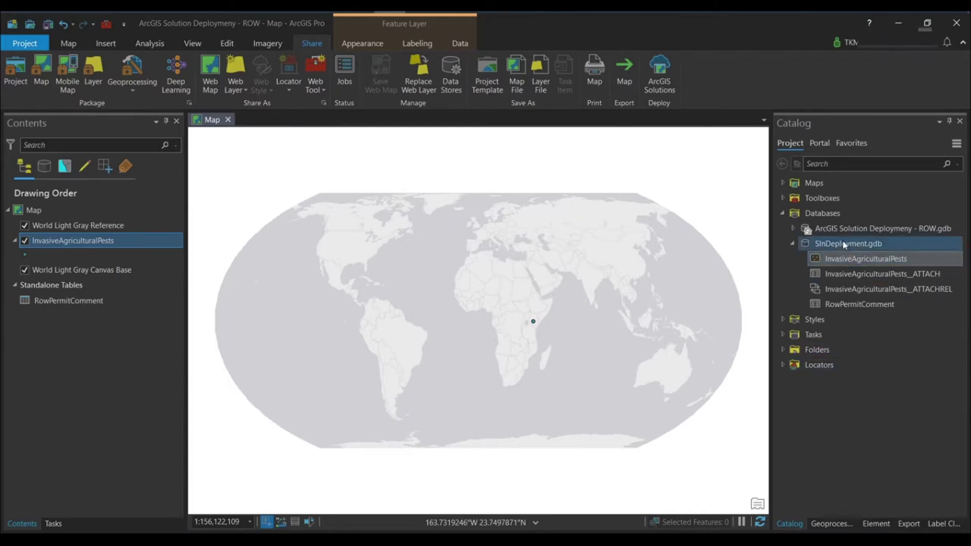
right_click(842, 240)
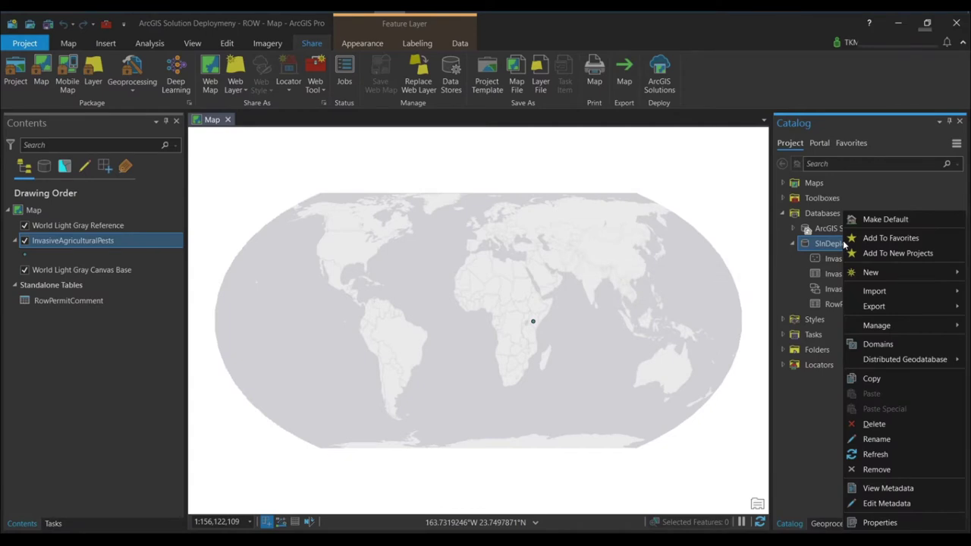
mouse_move(878, 273)
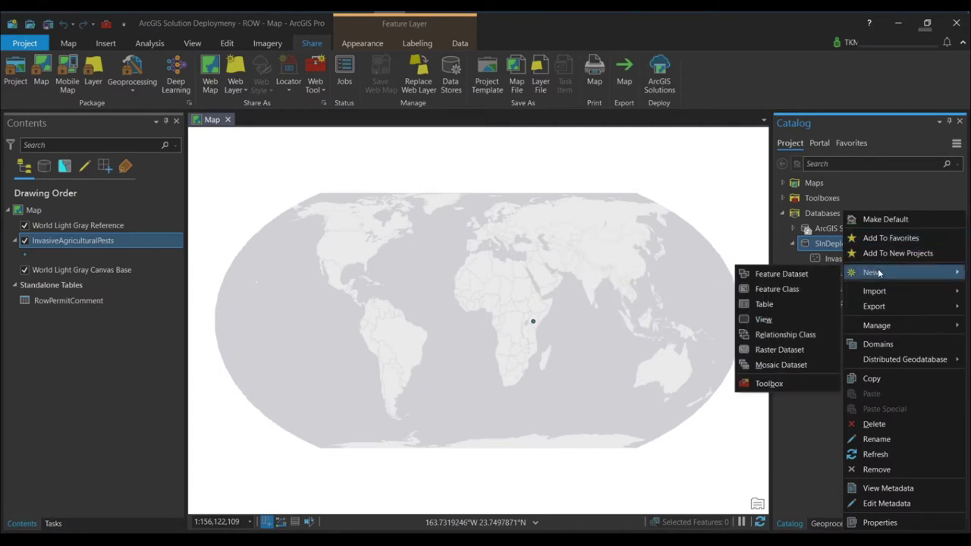
click(792, 338)
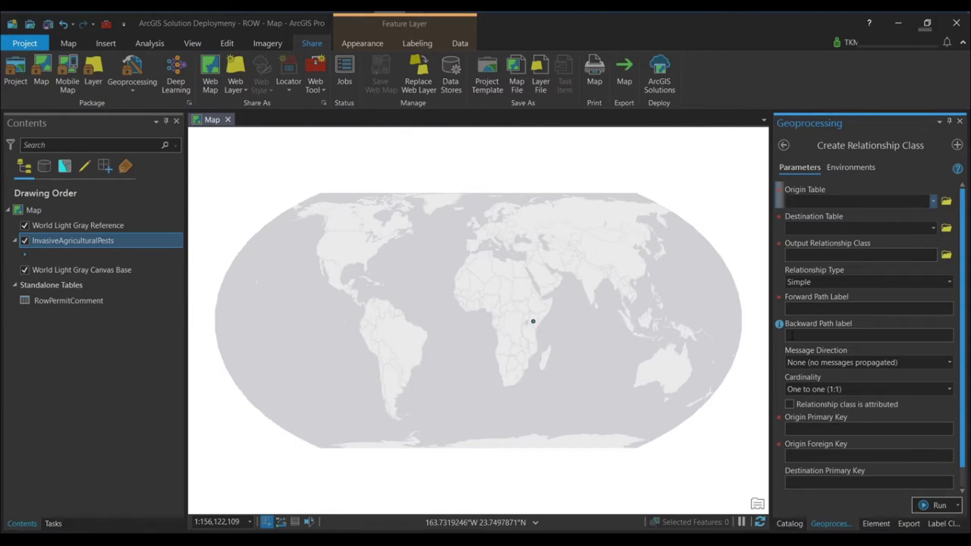
click(932, 202)
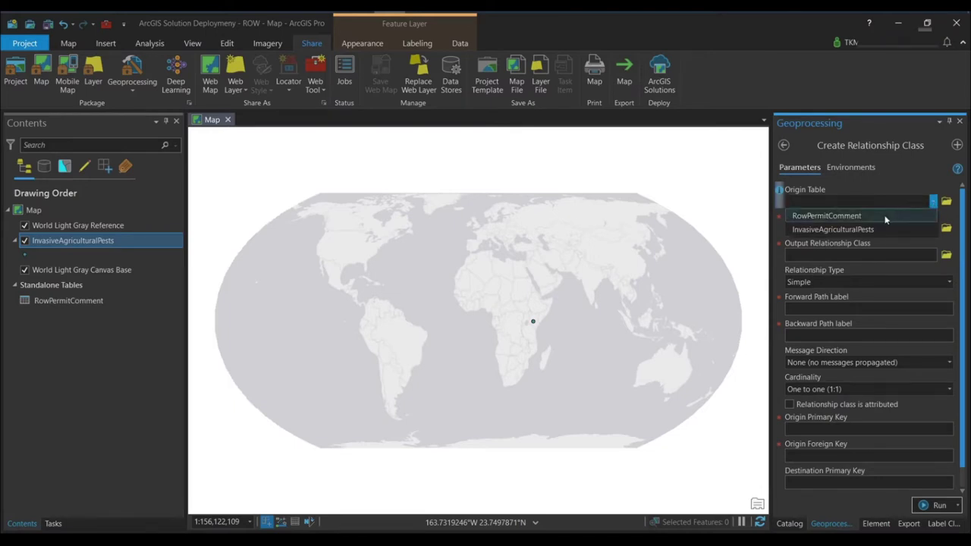
click(854, 227)
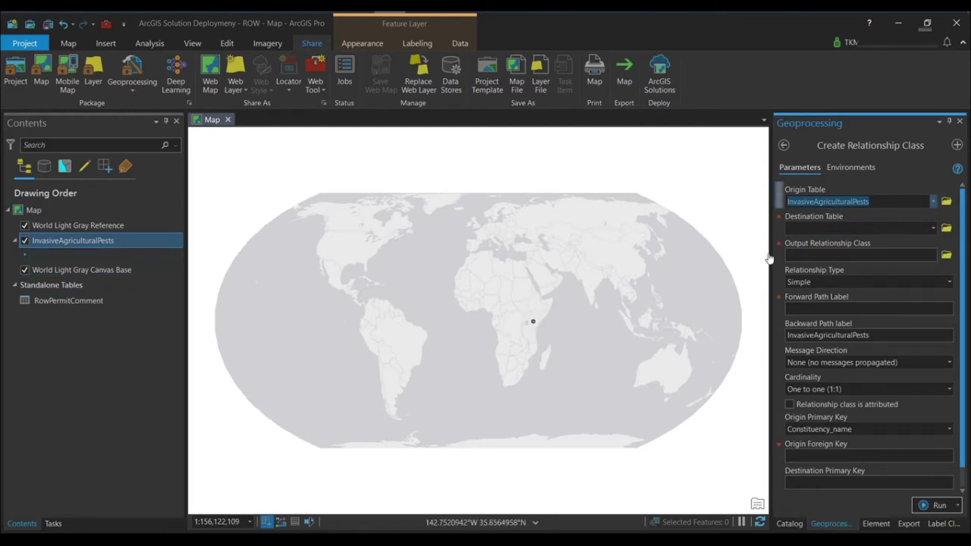
click(933, 227)
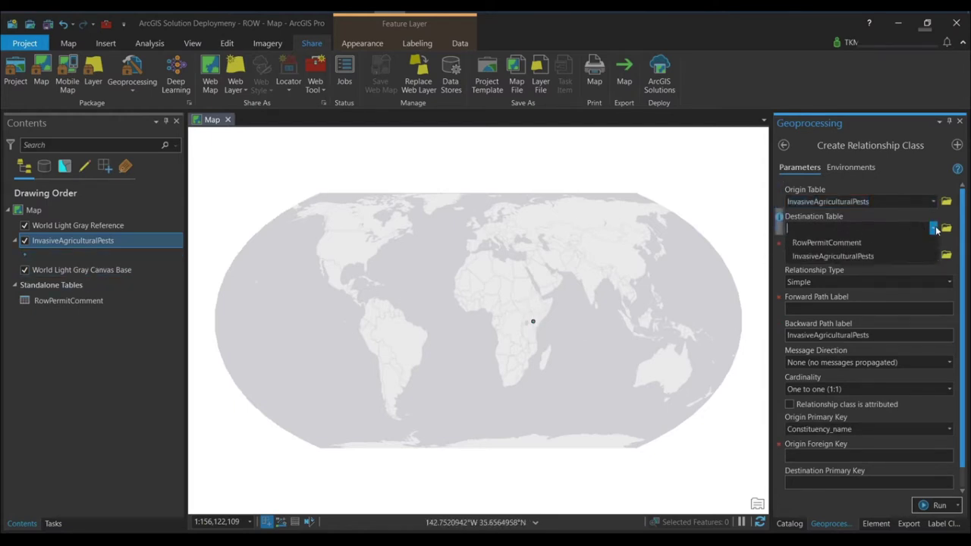
click(864, 242)
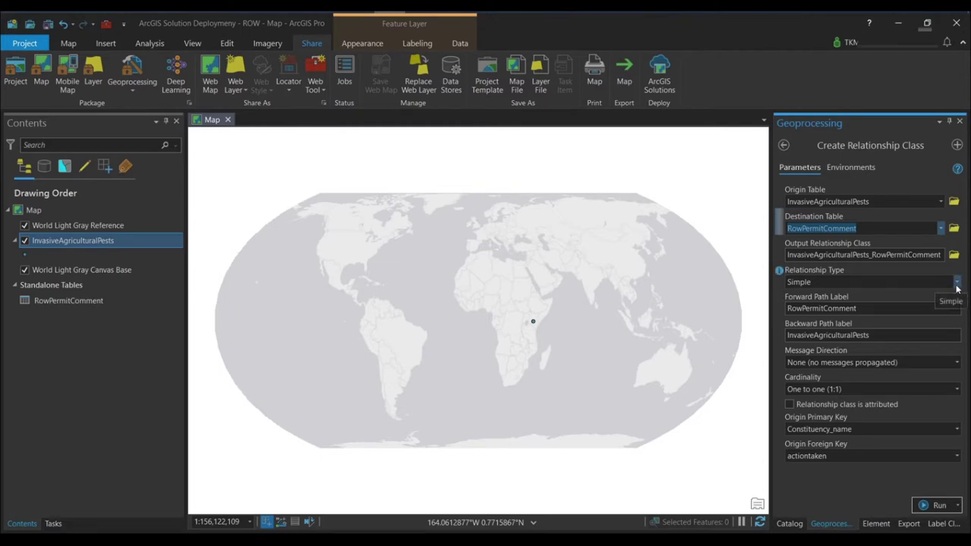
- Set the relationship type to Composite, message direction to Forward (origin to destination) and cardinality to One to many (1:M)
click(957, 282)
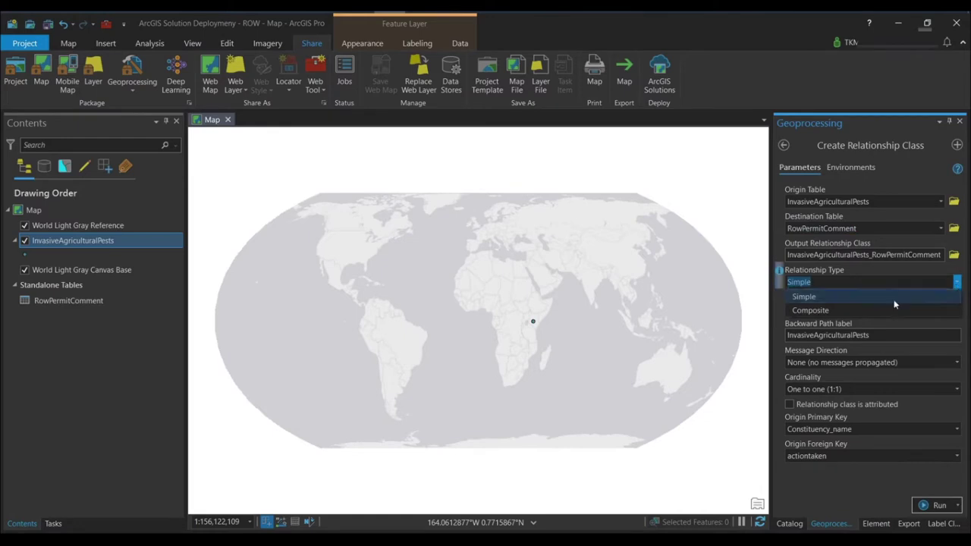
click(837, 308)
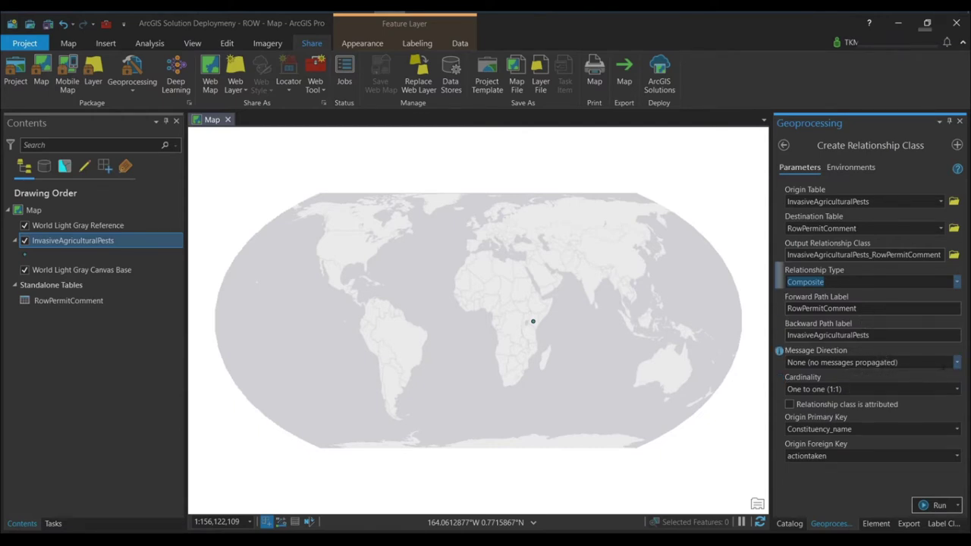
click(956, 361)
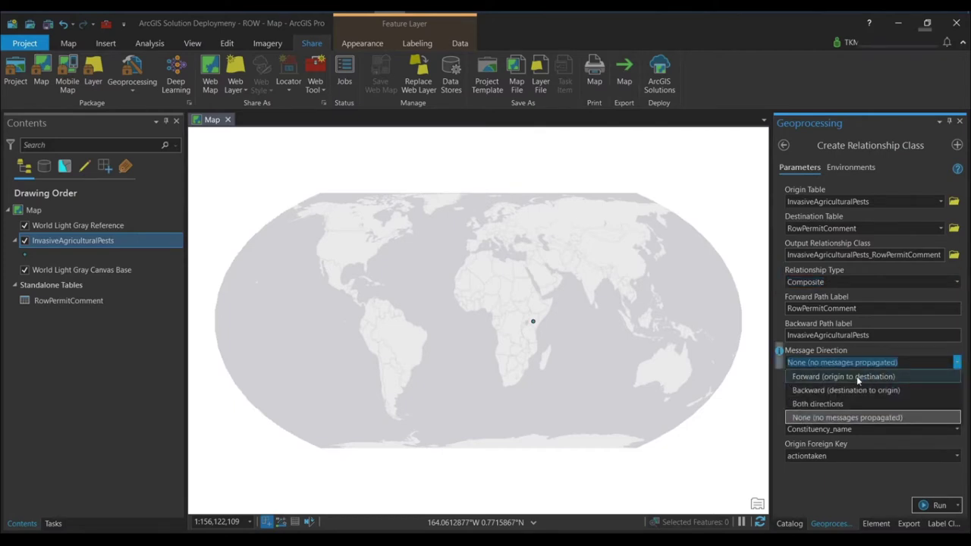
click(857, 376)
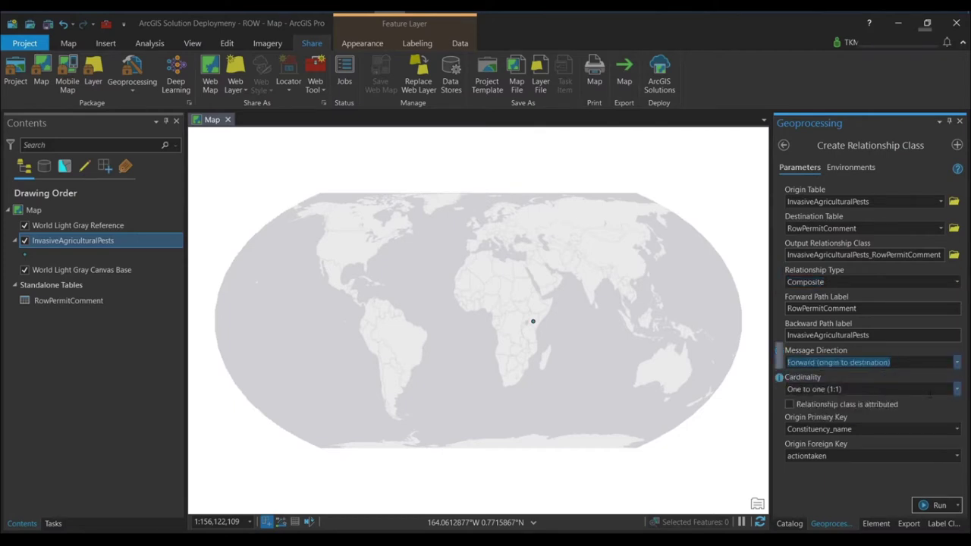
click(957, 389)
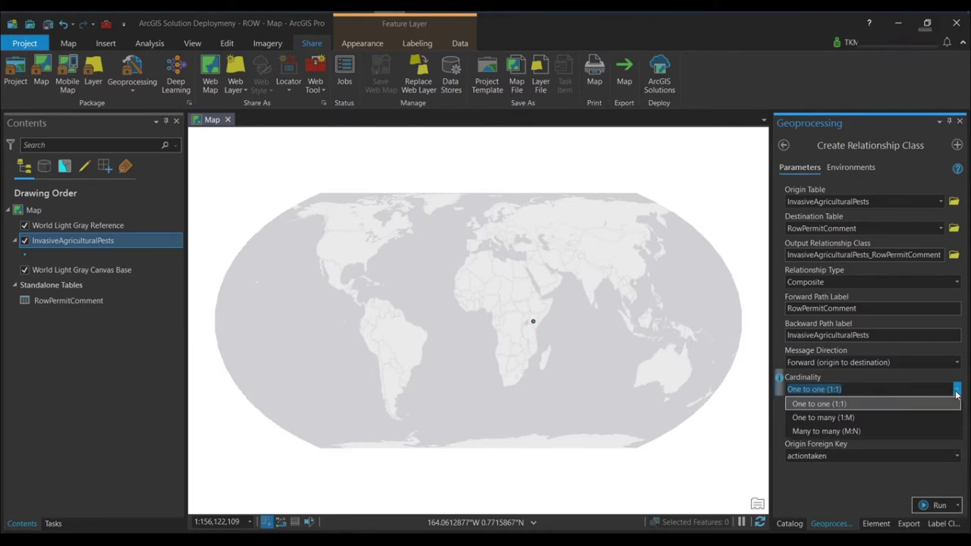
click(860, 423)
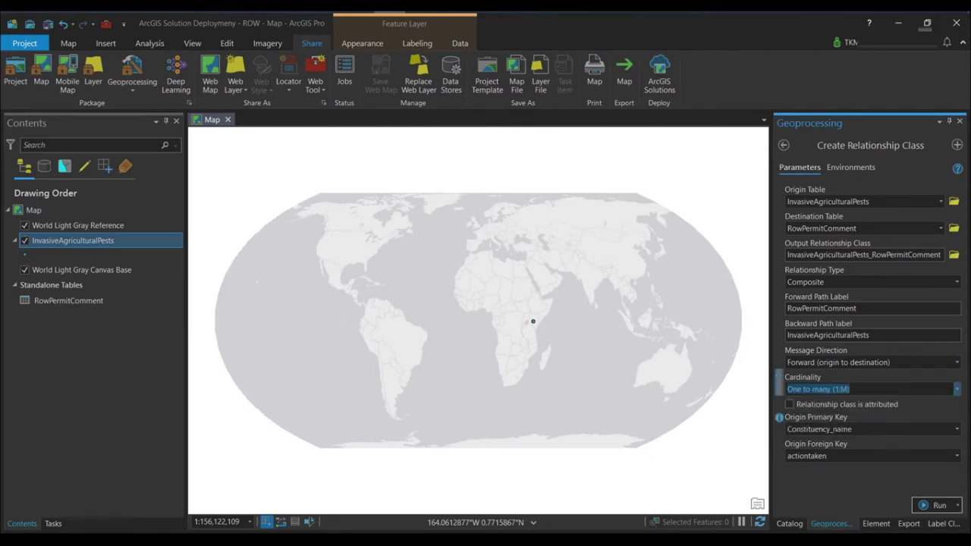
- Set the origin primary key to GlobalID and the origin foreign key to parentglobalid, and run the Create Relationship Class tool
click(958, 431)
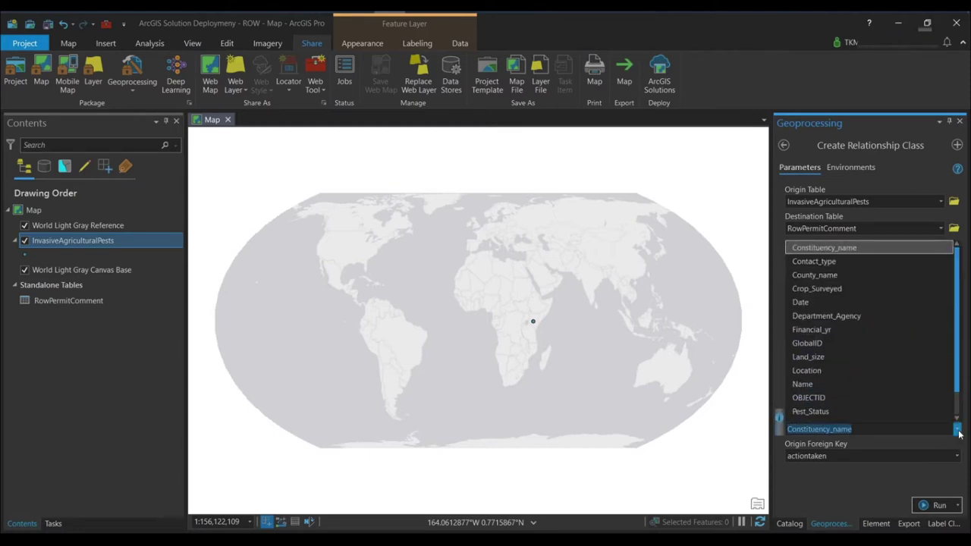
click(833, 342)
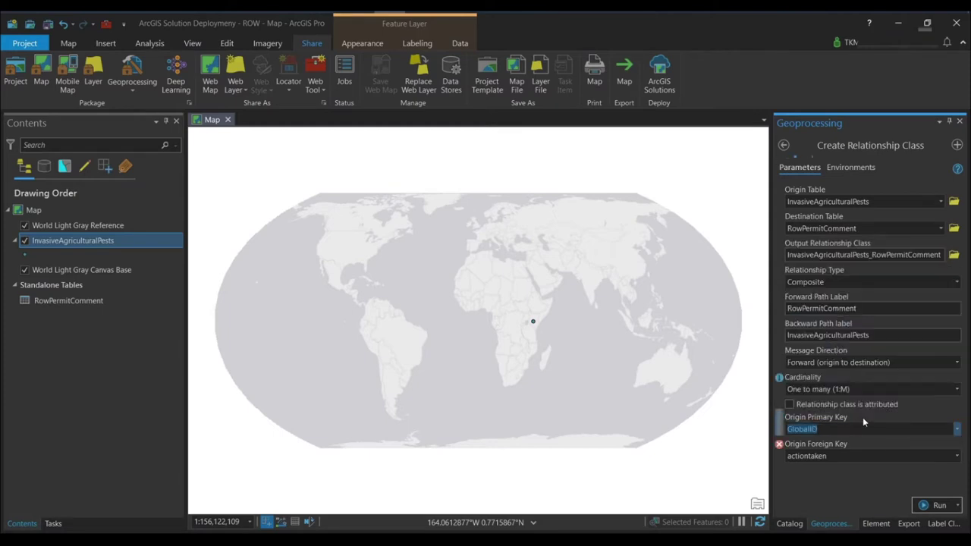
click(957, 456)
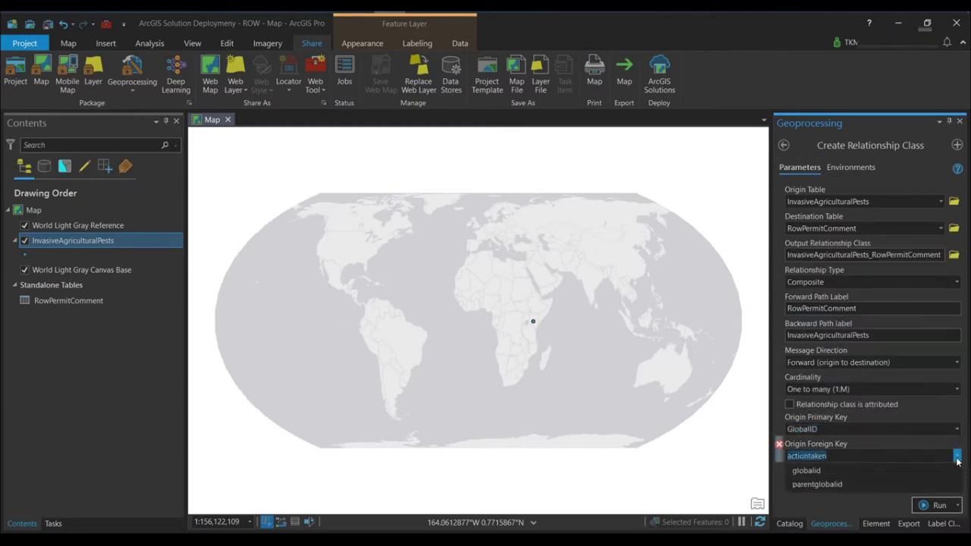
click(816, 483)
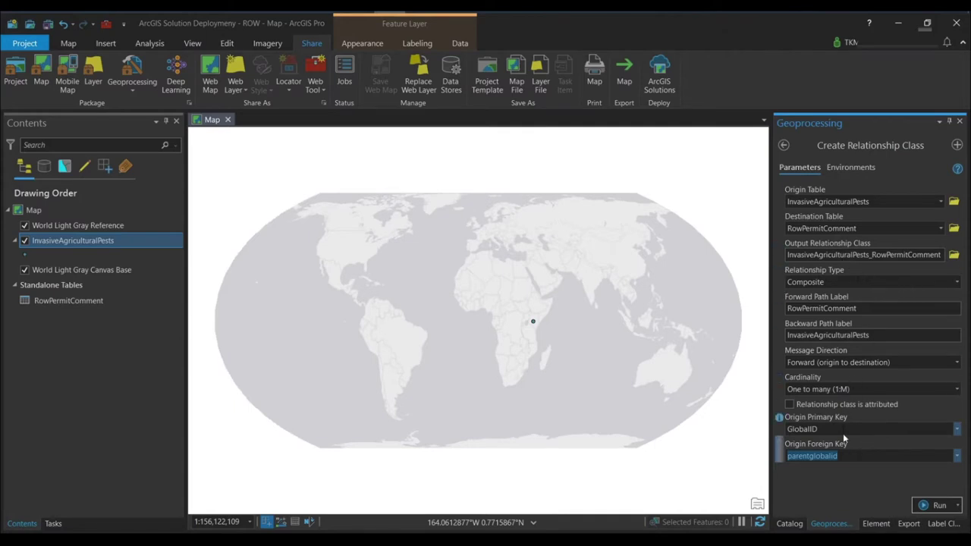
click(933, 505)
mouse_move(933, 504)
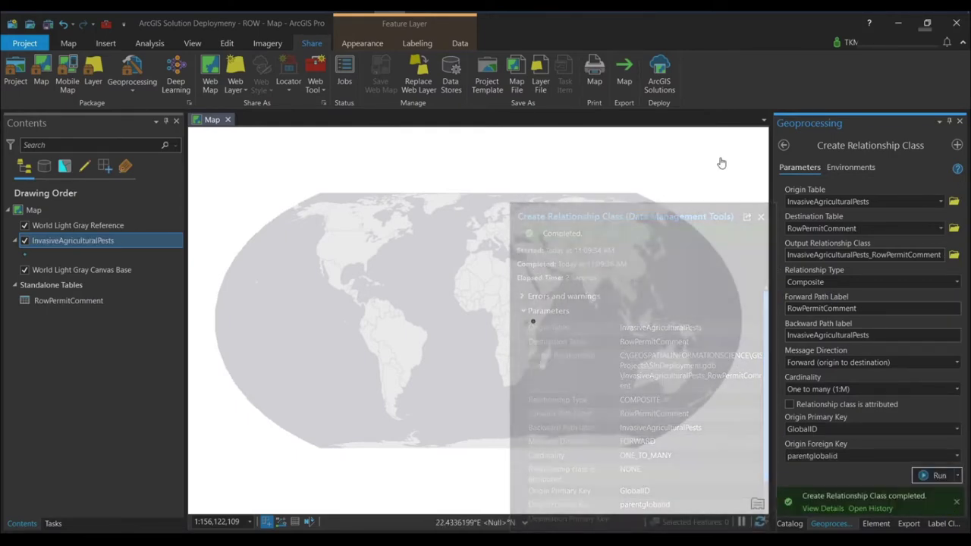
- Refresh the SlnDeployment.gdb geodatabase in the project catalog
click(788, 524)
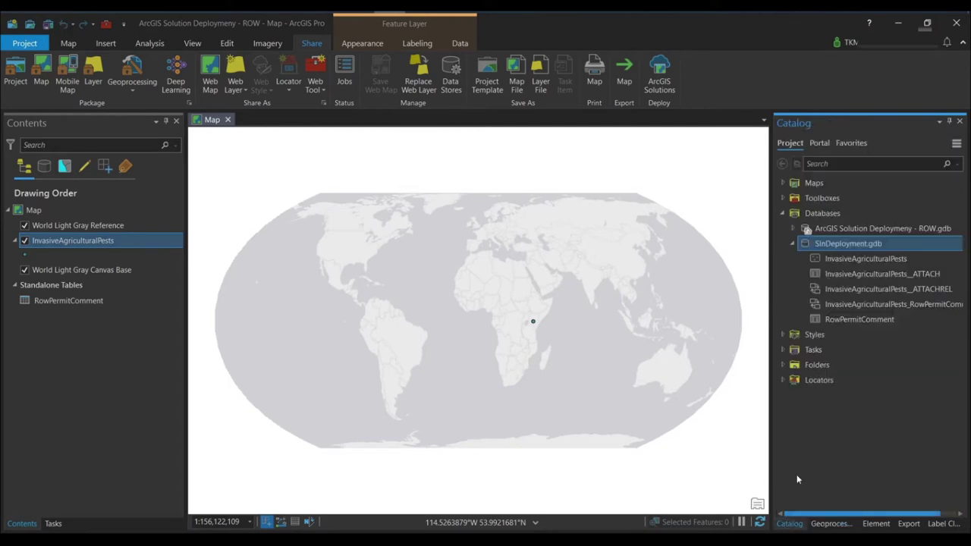
right_click(838, 242)
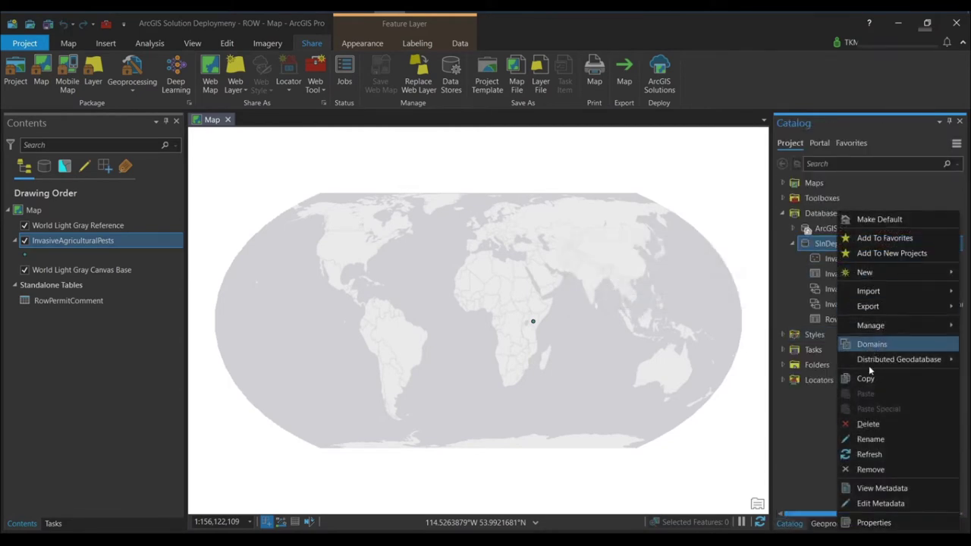
click(864, 456)
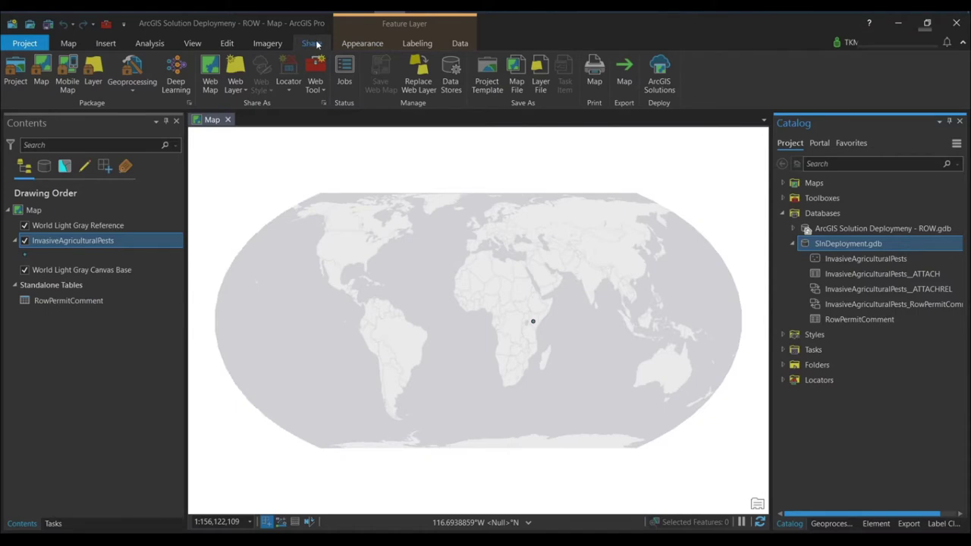
- Start sharing the map as a new web layer and name it "ROW Permit Deployment Demo"
click(245, 91)
click(279, 114)
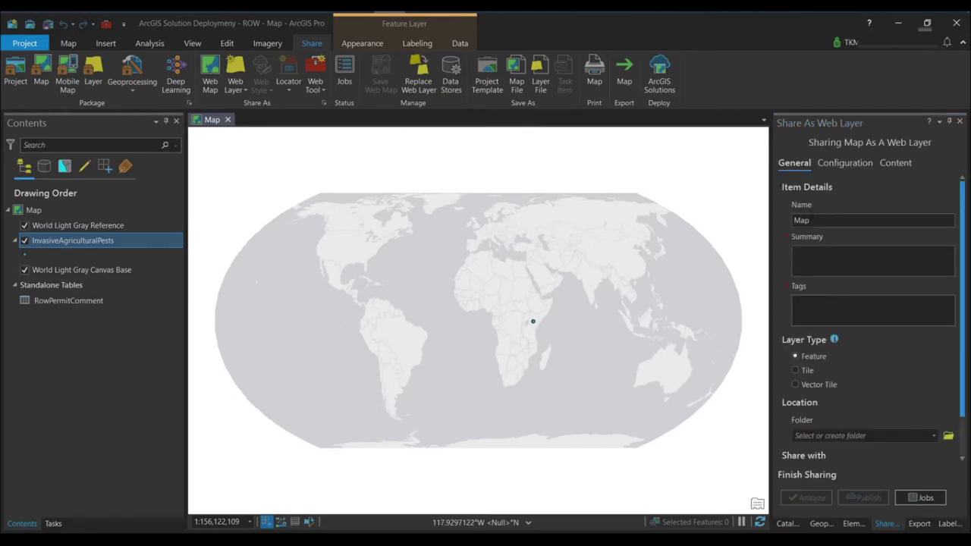
double_click(816, 220)
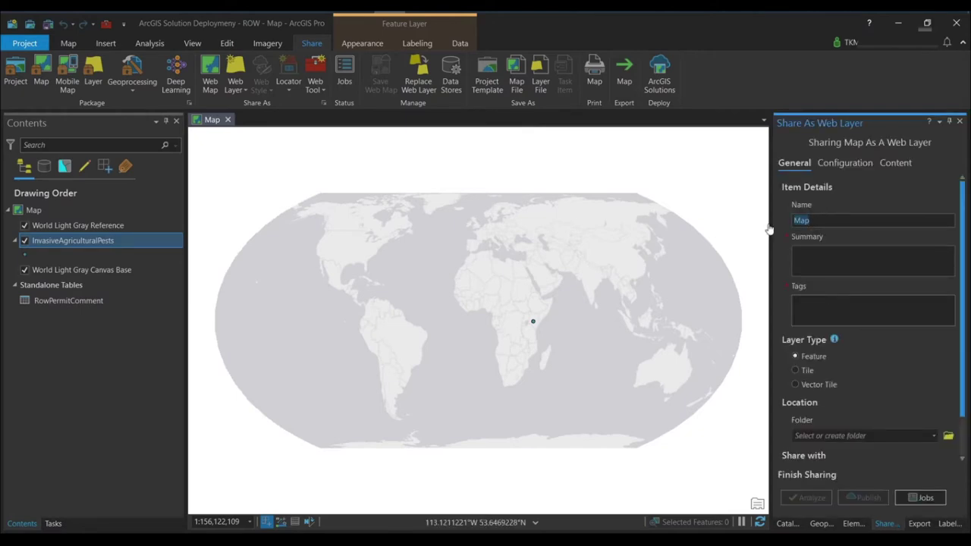
key(BackSpace)
text(ROW)
text( Permit)
text( De)
text(mon)
key(BackSpace)
key(BackSpace)
key(BackSpace)
text(oyment Demo)
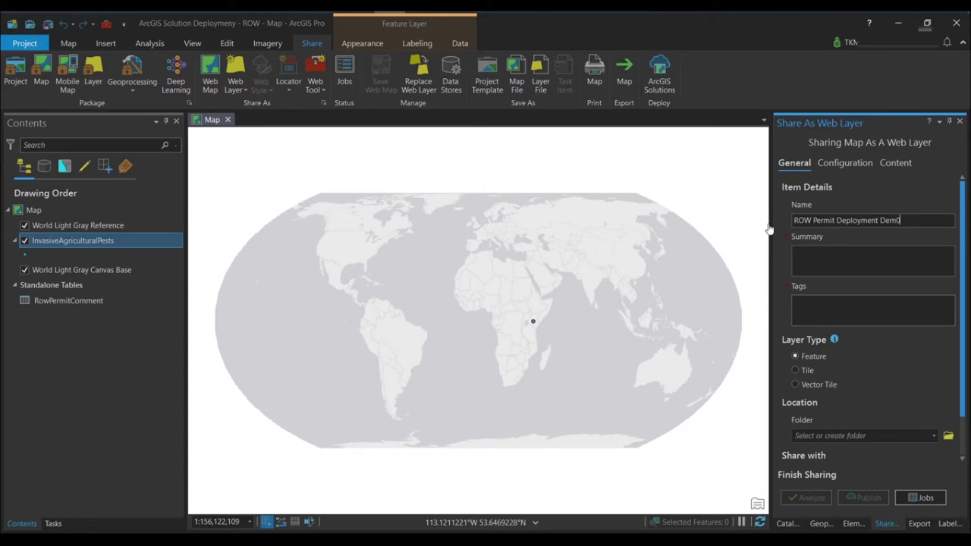
- Copy the web layer's name into its summary and add the tags ROWPermit and ArcGIS
key(ctrl+a)
key(ctrl+c)
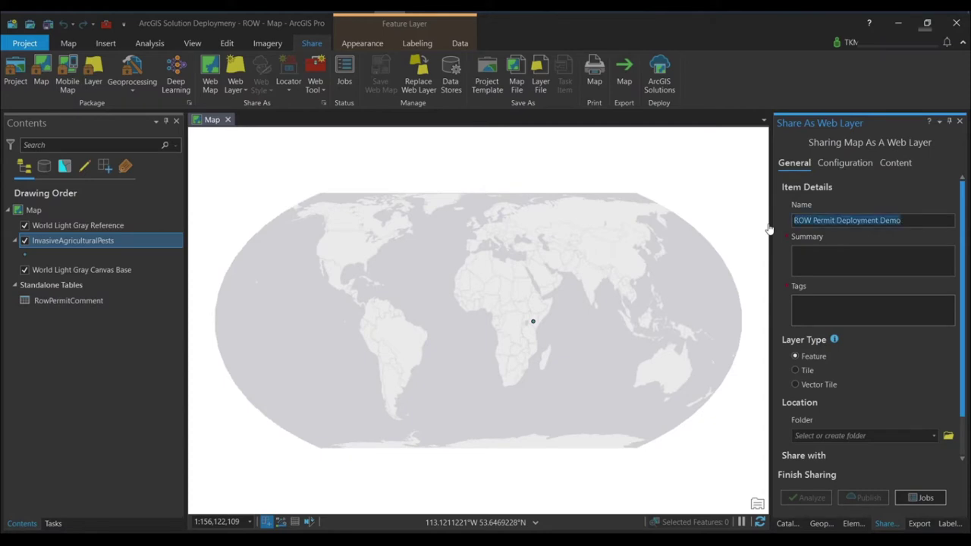
click(836, 258)
key(ctrl+v)
click(819, 303)
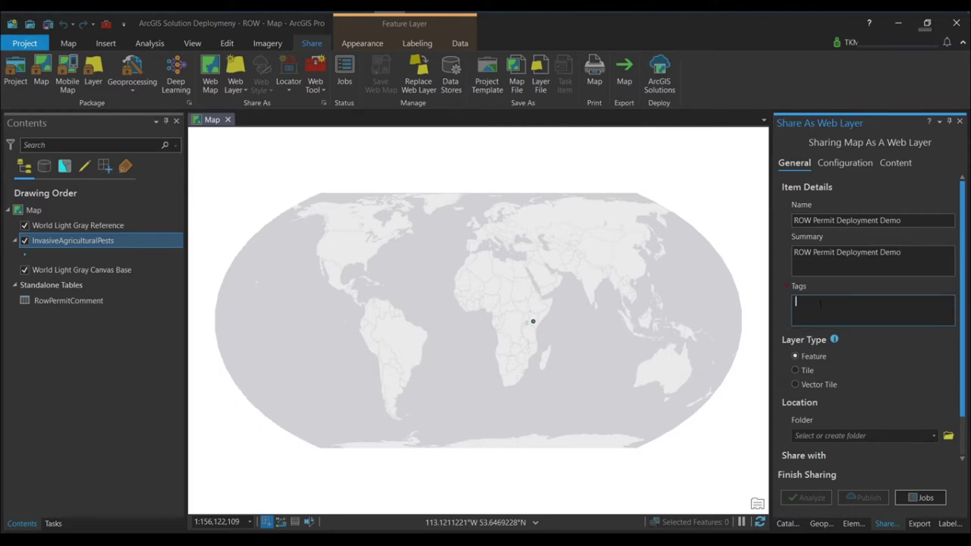
text(ROWPermit, ArcGIS)
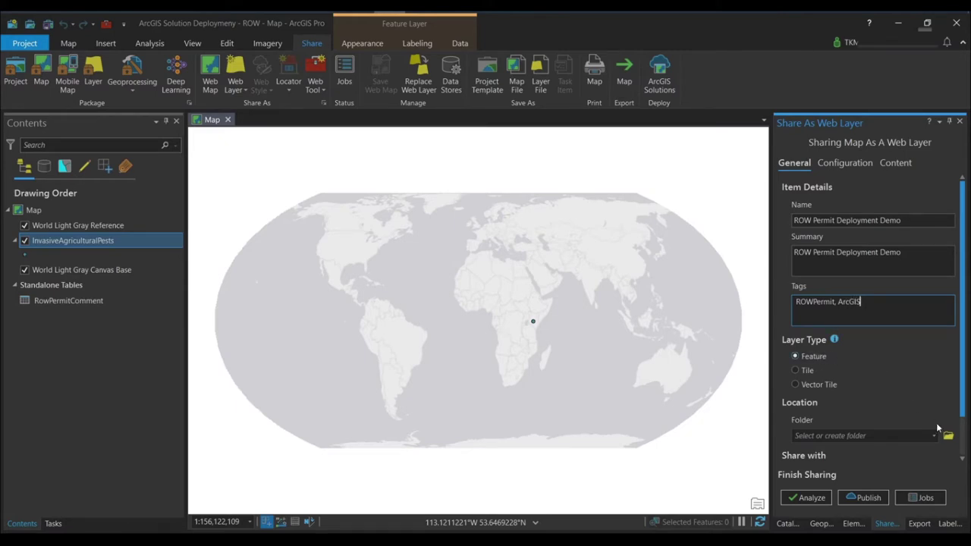
- Choose the ArcGIS Solutions Deployment folder as the web layer's location and analyze the layer for sharing problems
click(934, 436)
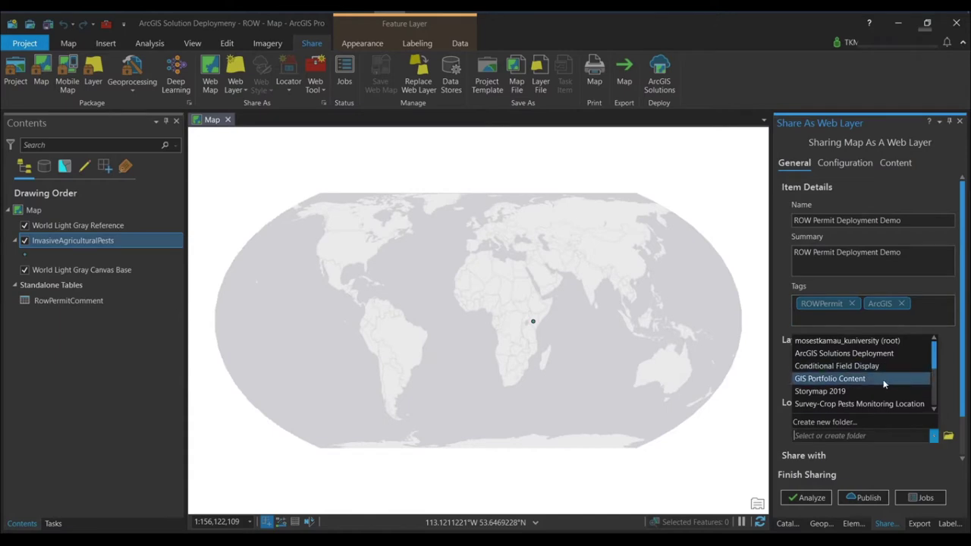
click(843, 354)
click(890, 408)
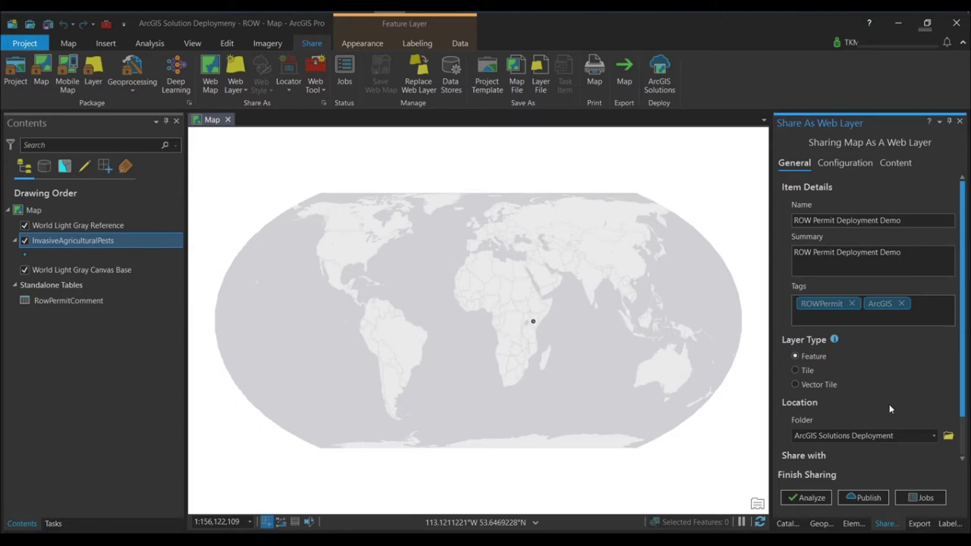
click(816, 500)
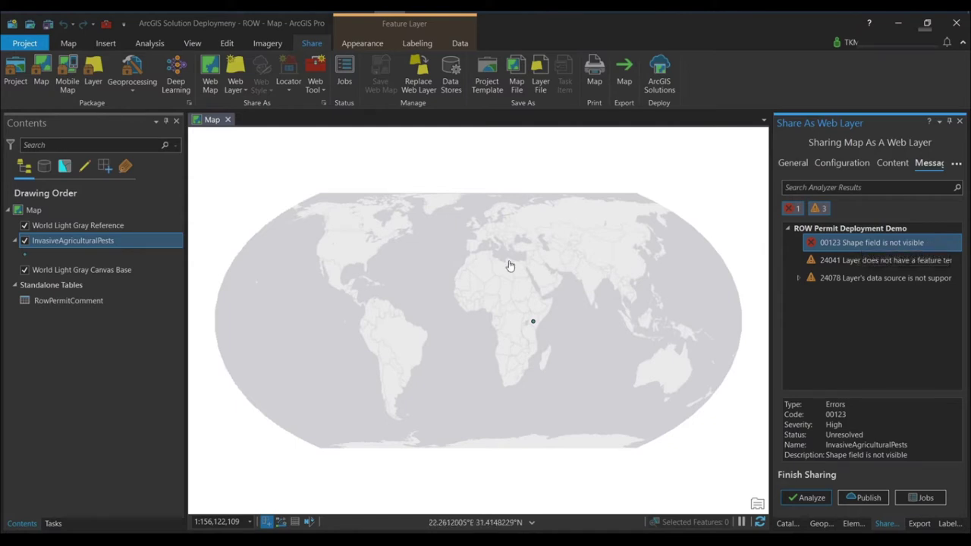
- Make the Shape field visible in the InvasiveAgriculturalPests layer's fields, save the change, and close the fields view and attribute table
right_click(82, 242)
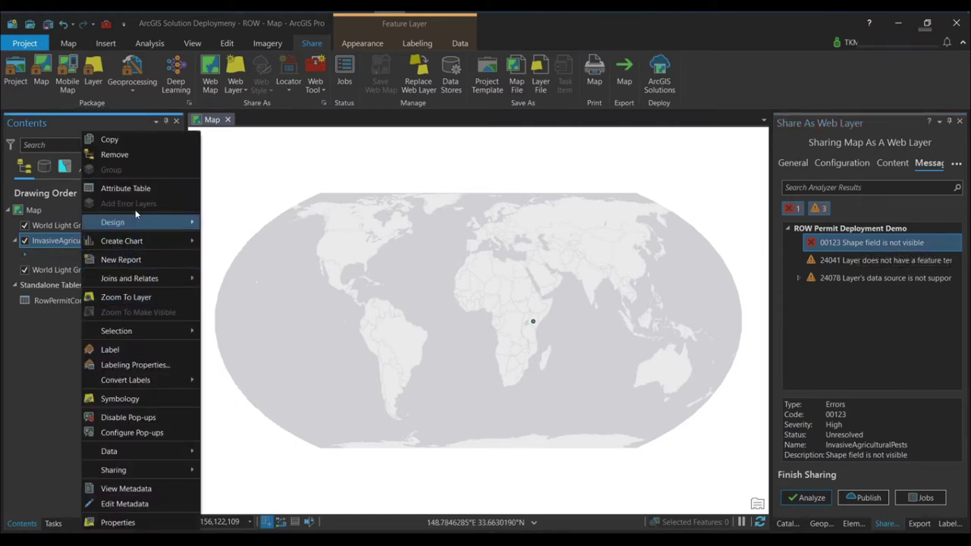
click(129, 188)
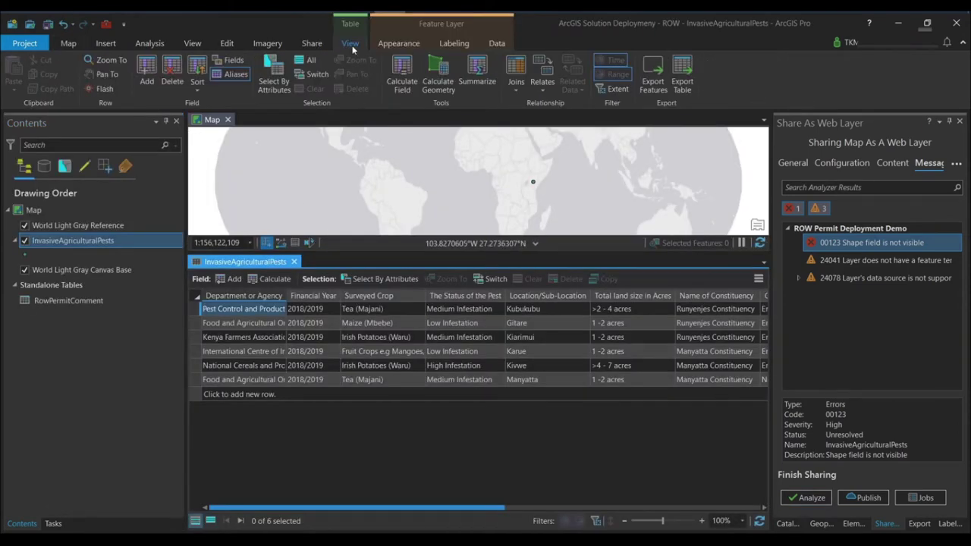
click(230, 60)
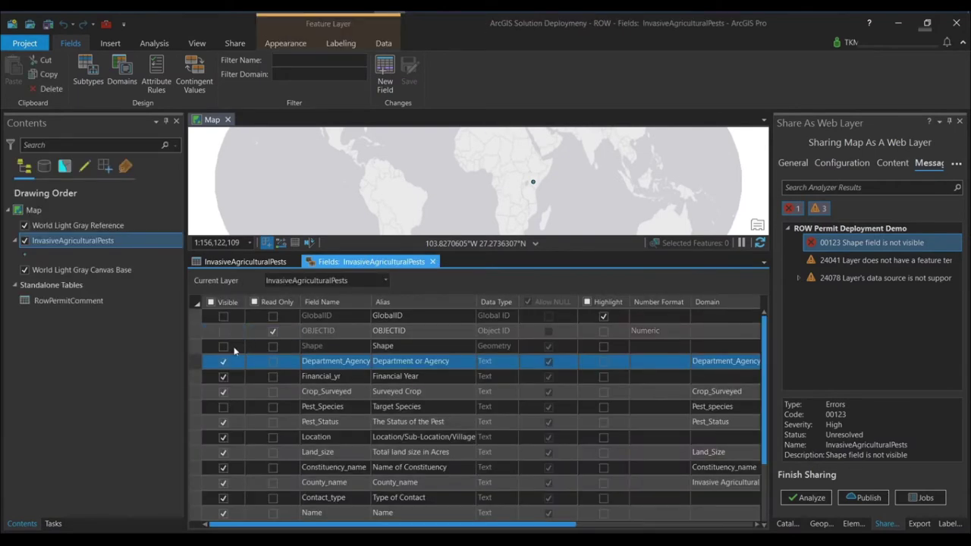
click(223, 346)
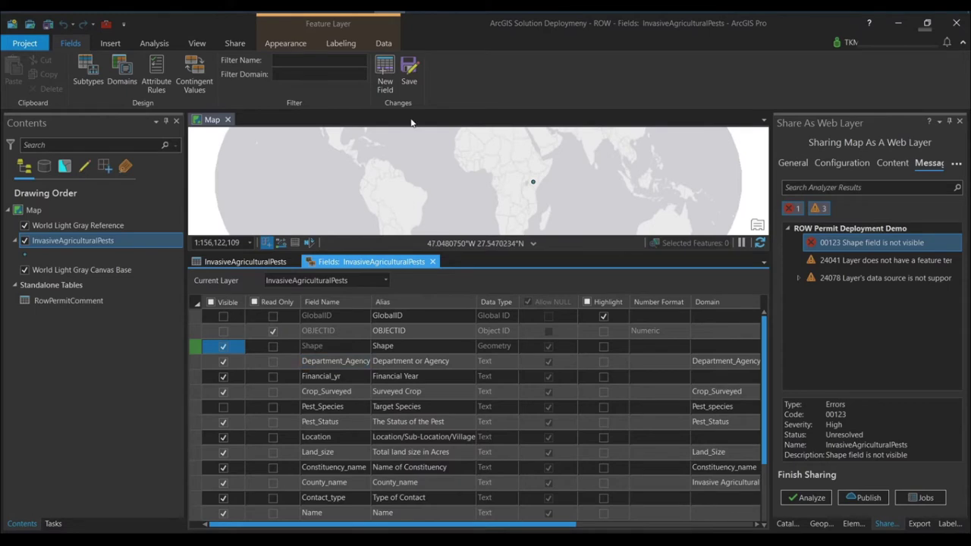
click(410, 74)
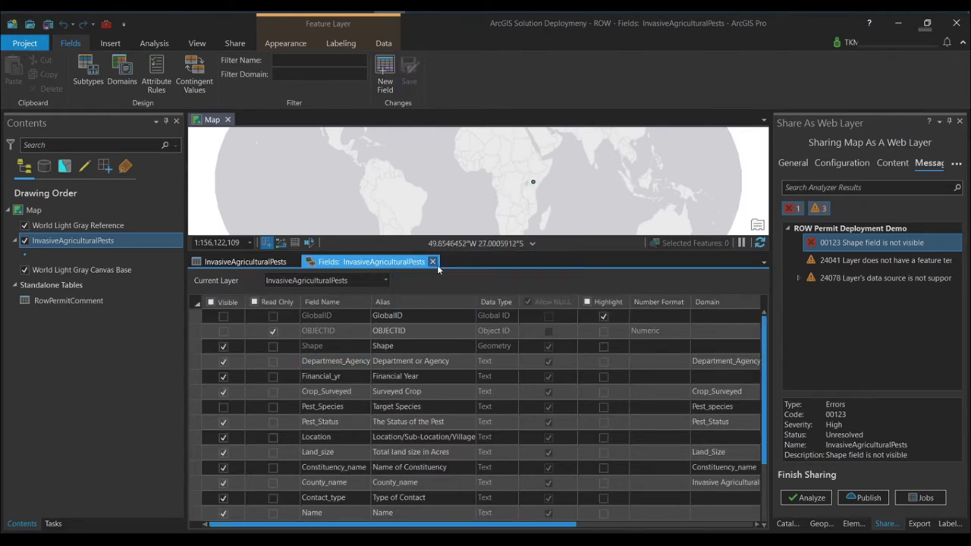
click(433, 262)
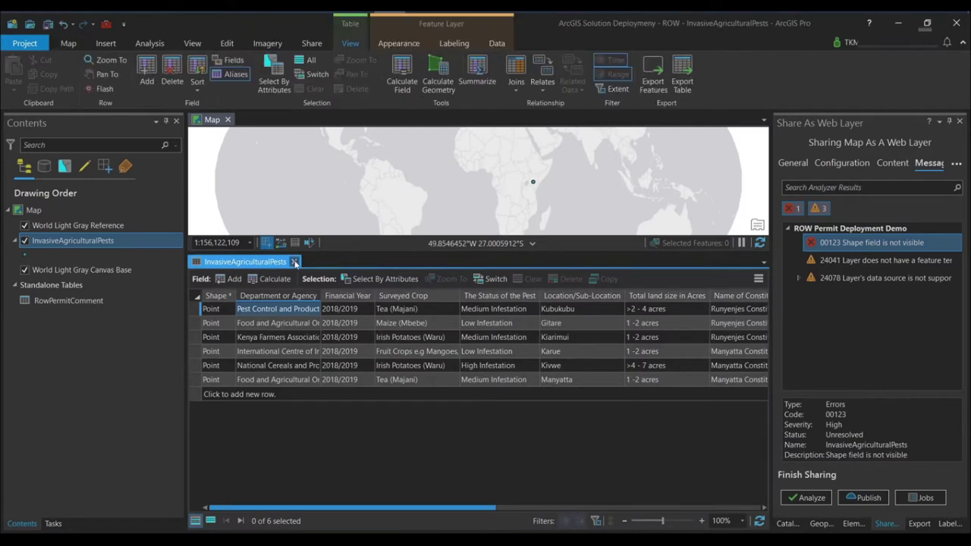
click(294, 262)
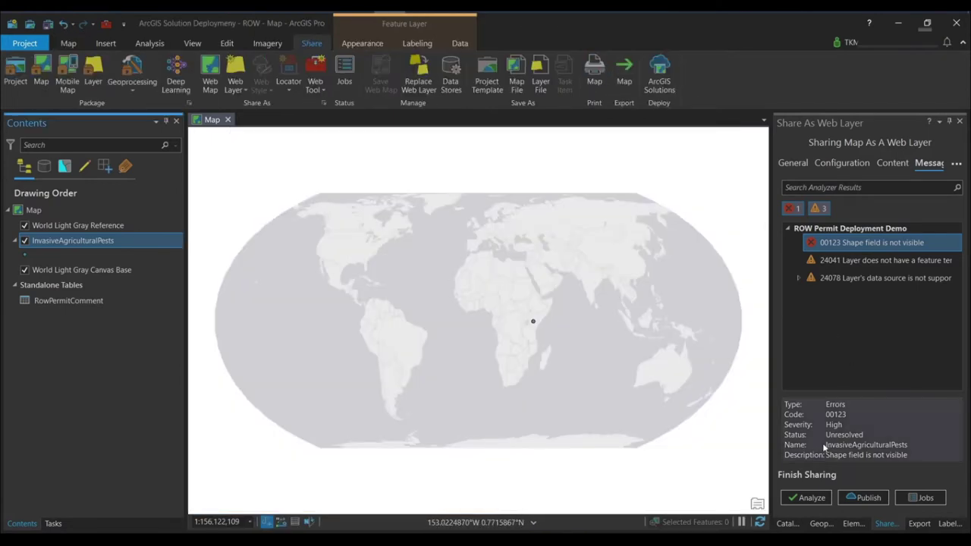
- Analyze the web layer again for sharing problems and publish it
click(810, 497)
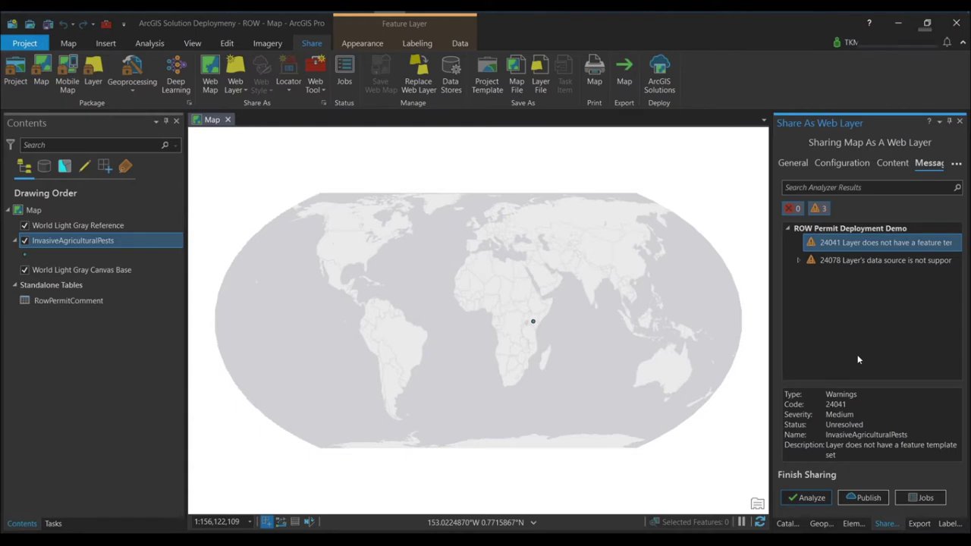
click(862, 499)
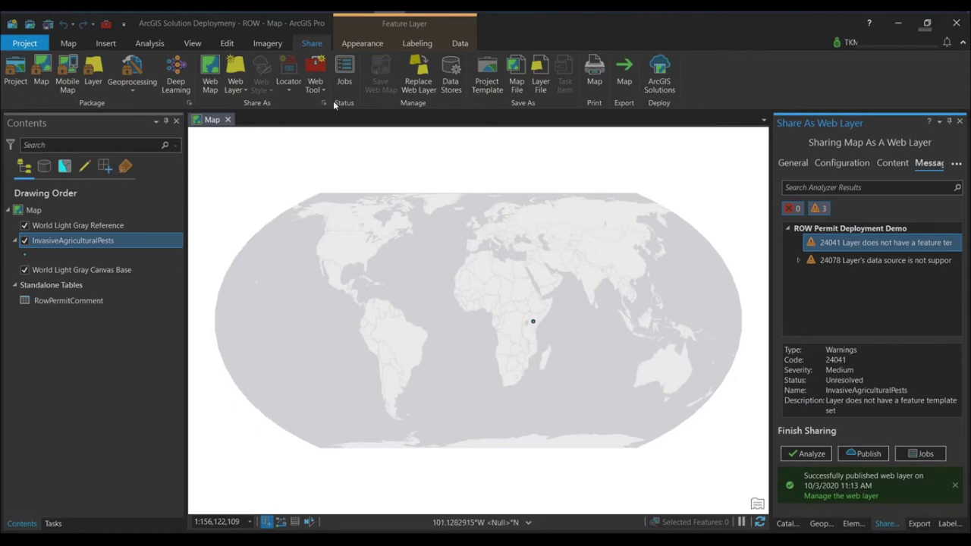
- Switch to ArcGIS Online, refresh the ArcGIS Solutions Deployment folder and open the hosted feature layer ROW Permit Deployment Demo
key(alt+Tab)
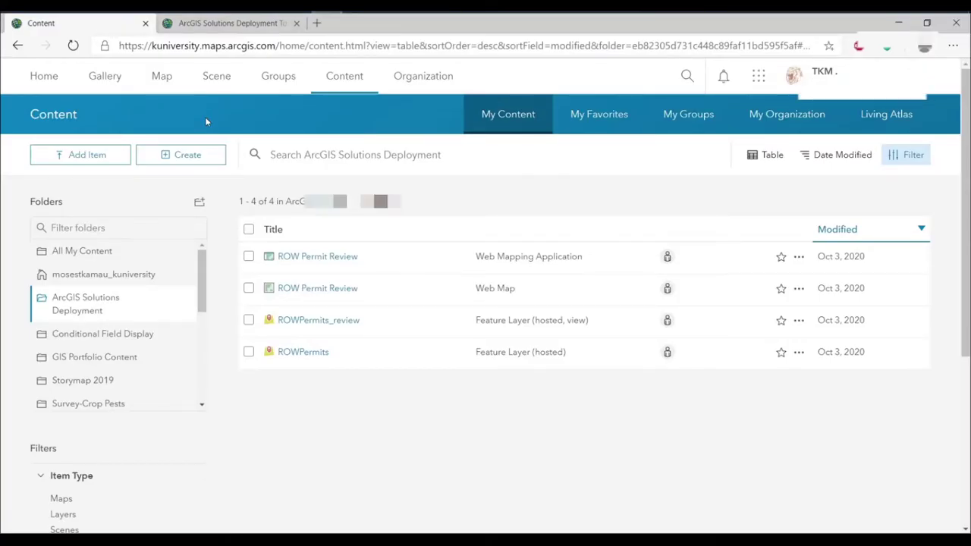
click(73, 47)
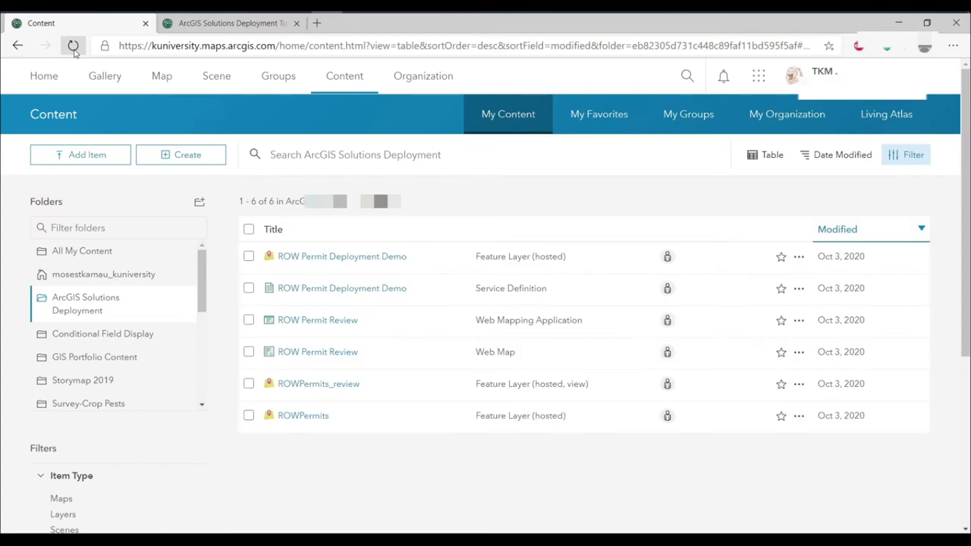
click(343, 258)
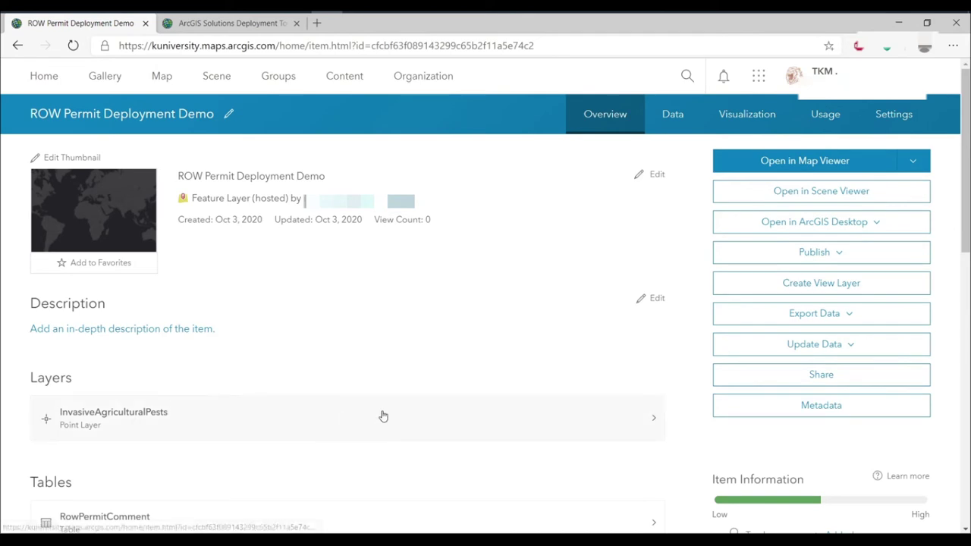
scroll(381, 414, down, 2)
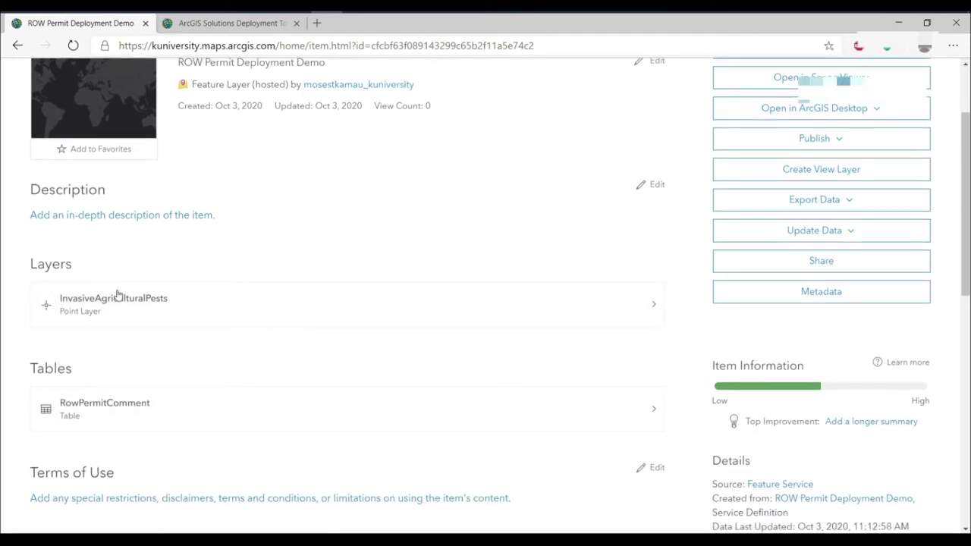
scroll(245, 330, down, 2)
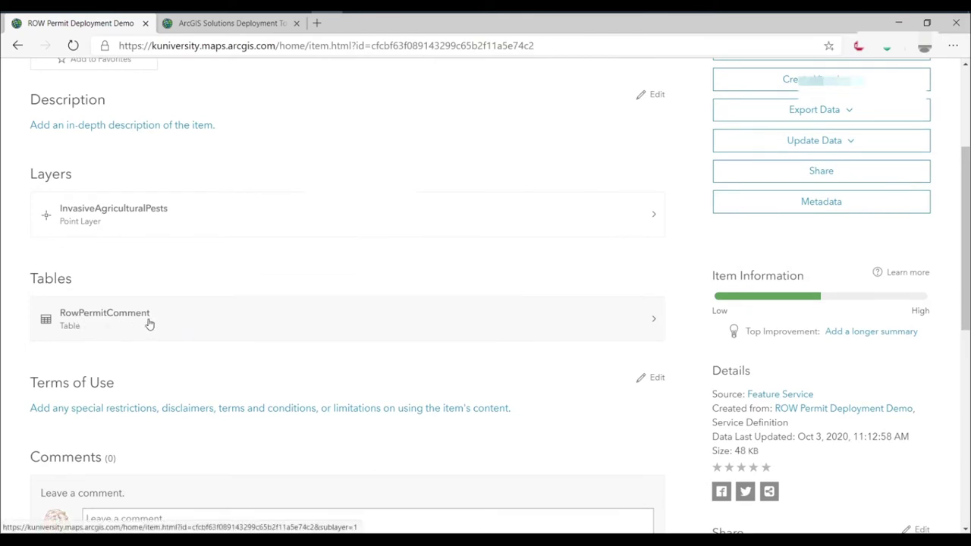
scroll(245, 308, up, 2)
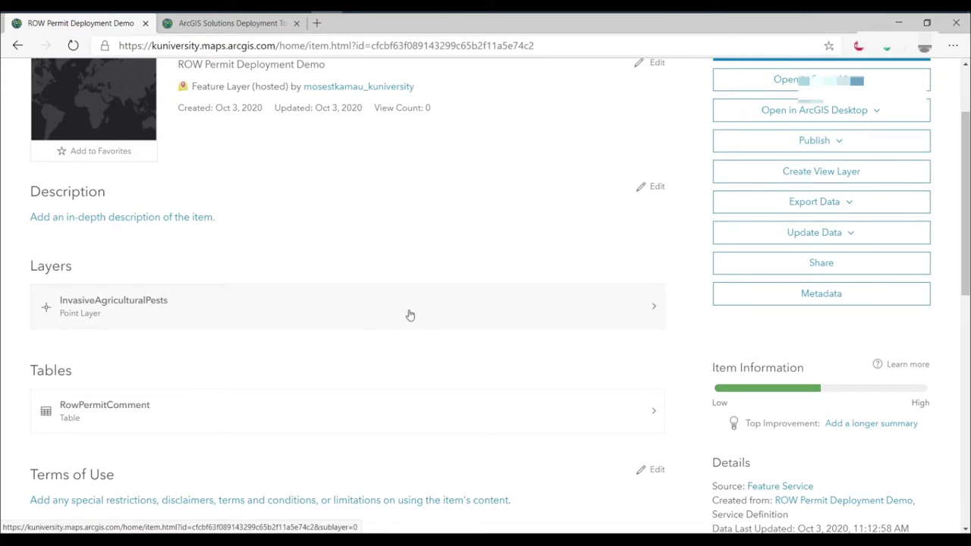
- Open the InvasiveAgriculturalPests point layer's details and check its attachments setting
click(654, 310)
scroll(679, 323, down, 1)
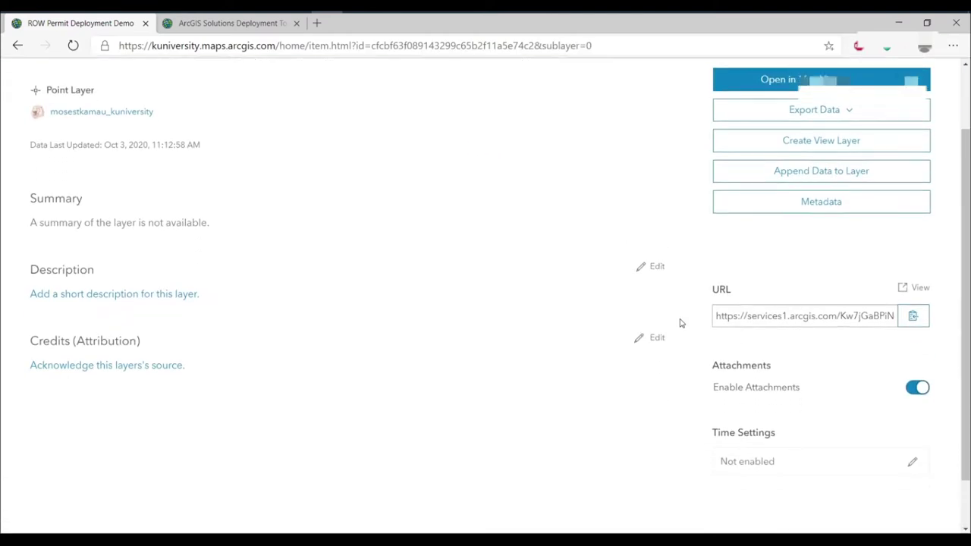
scroll(680, 324, down, 1)
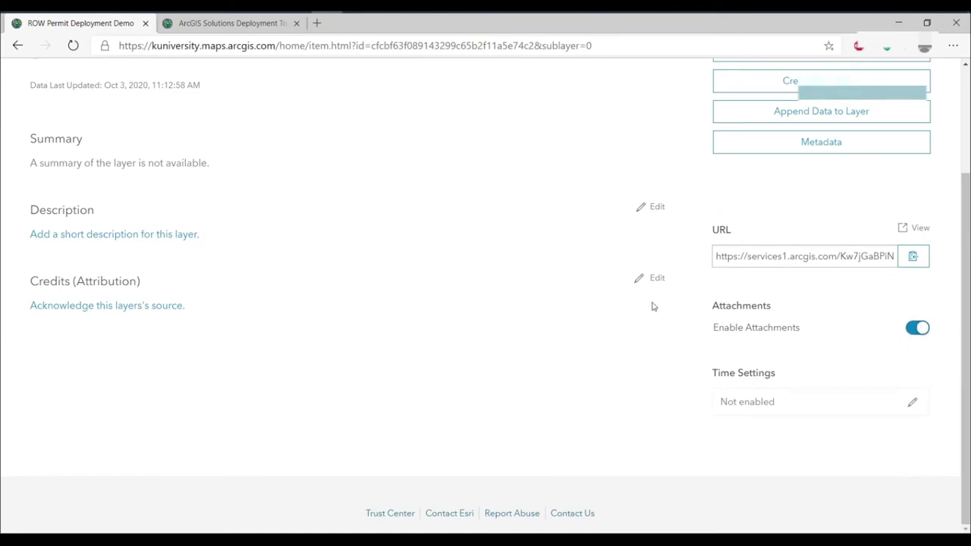
scroll(654, 306, up, 2)
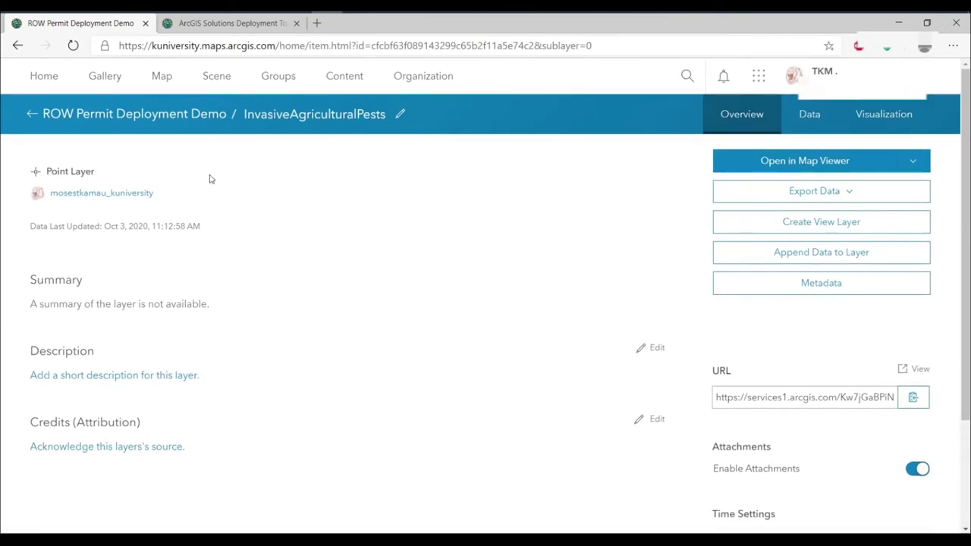
- Go back to the ROW Permit Deployment Demo item and enable attachments for its RowPermitComment table
click(35, 115)
scroll(257, 247, down, 1)
scroll(258, 248, down, 1)
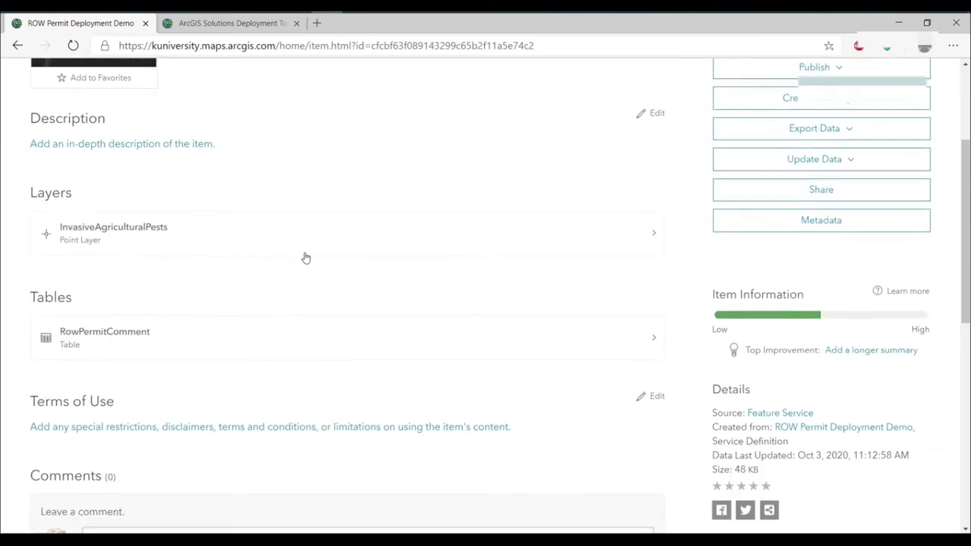
click(650, 342)
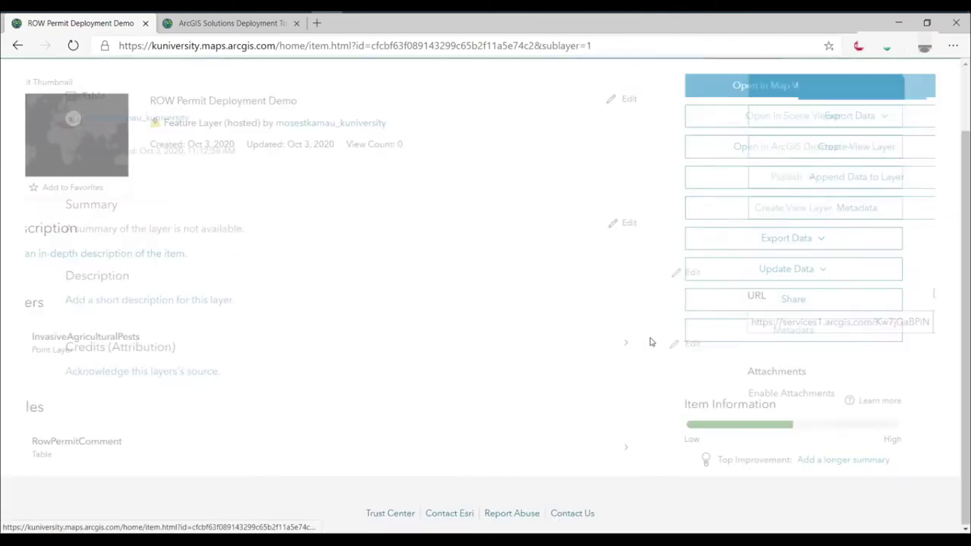
scroll(650, 341, down, 1)
click(914, 394)
scroll(576, 326, up, 1)
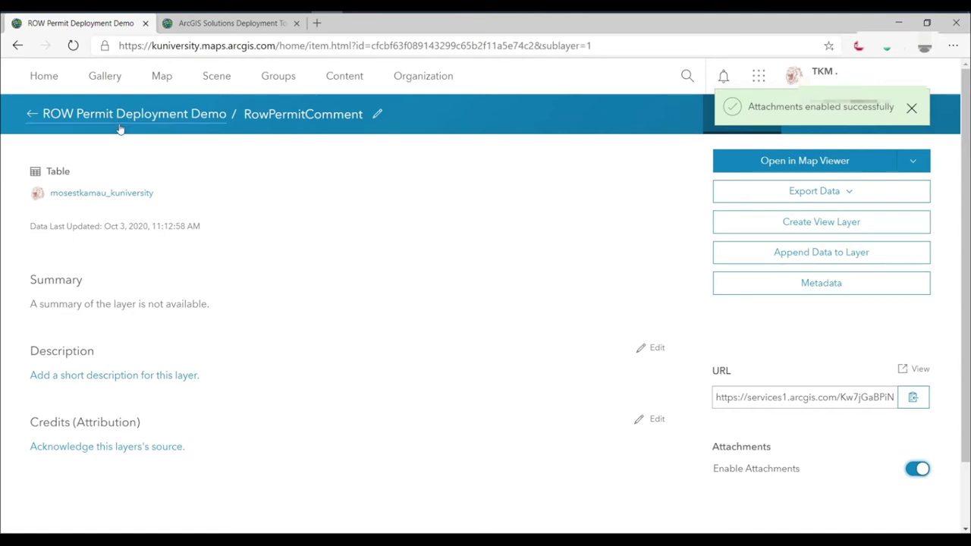
- Open the ROW Permit Deployment Demo layer in the map viewer, discarding the current map's unsaved changes
click(31, 117)
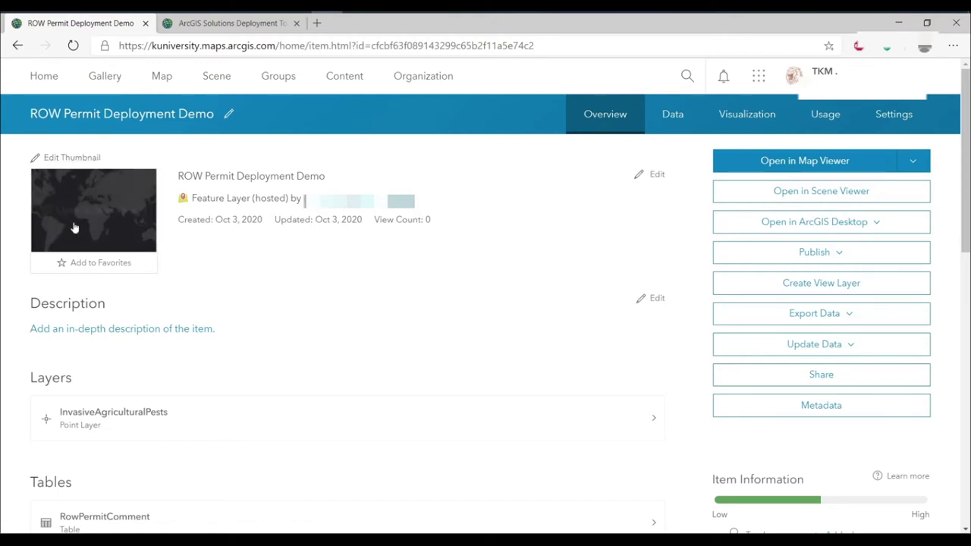
click(93, 213)
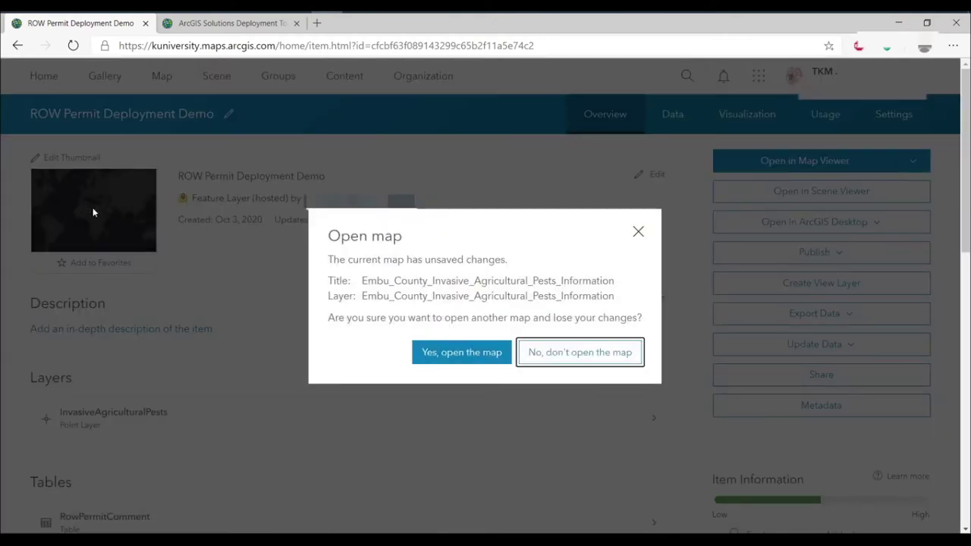
click(475, 355)
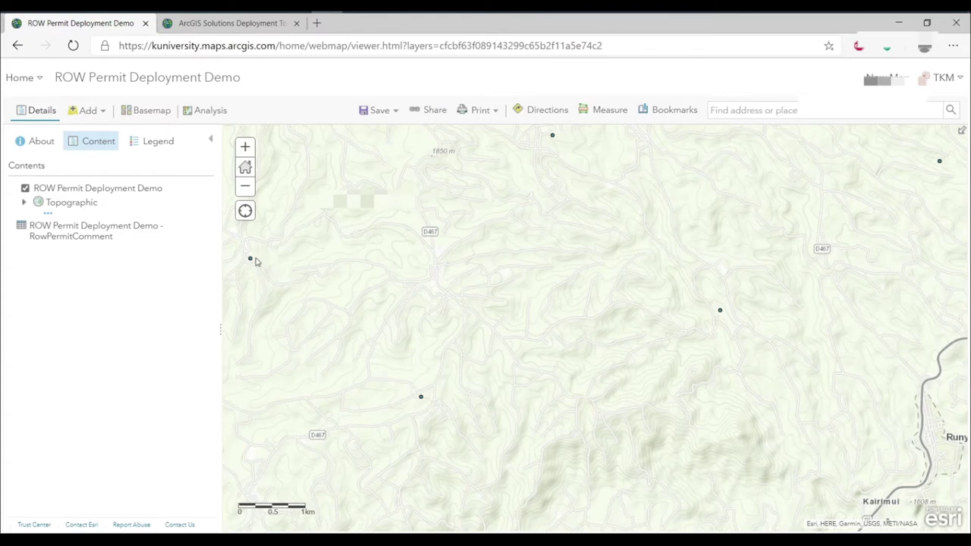
- Style the ROW Permit Deployment Demo layer by the Surveyed Crop attribute
mouse_move(99, 194)
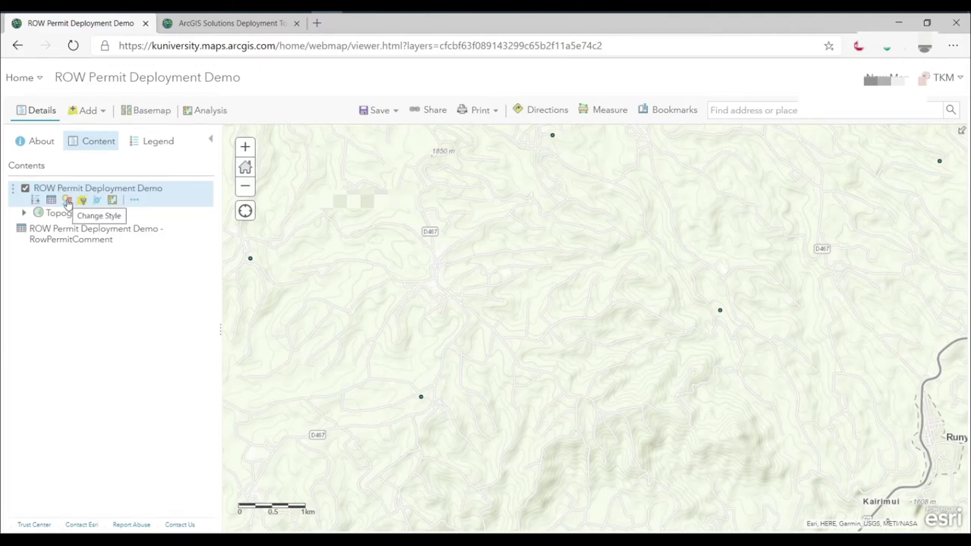
click(67, 203)
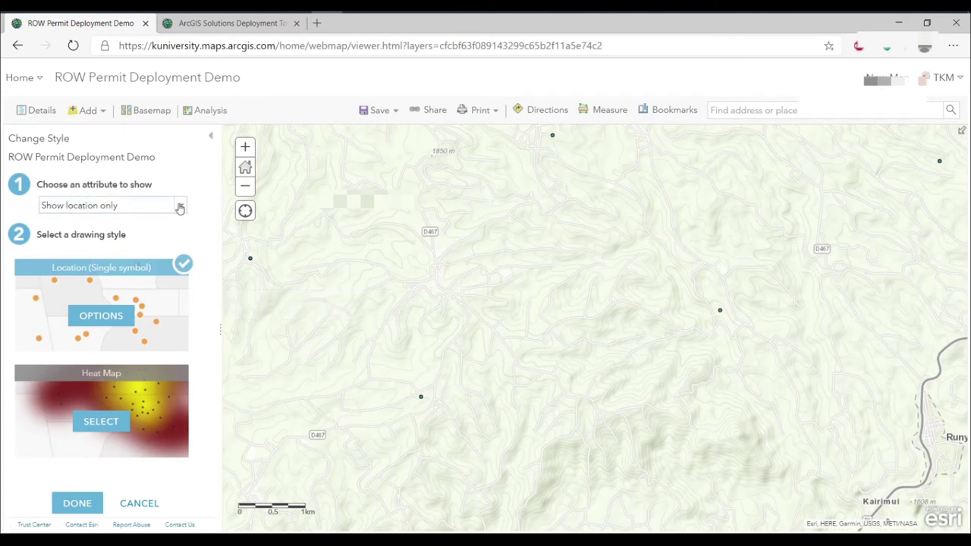
click(177, 207)
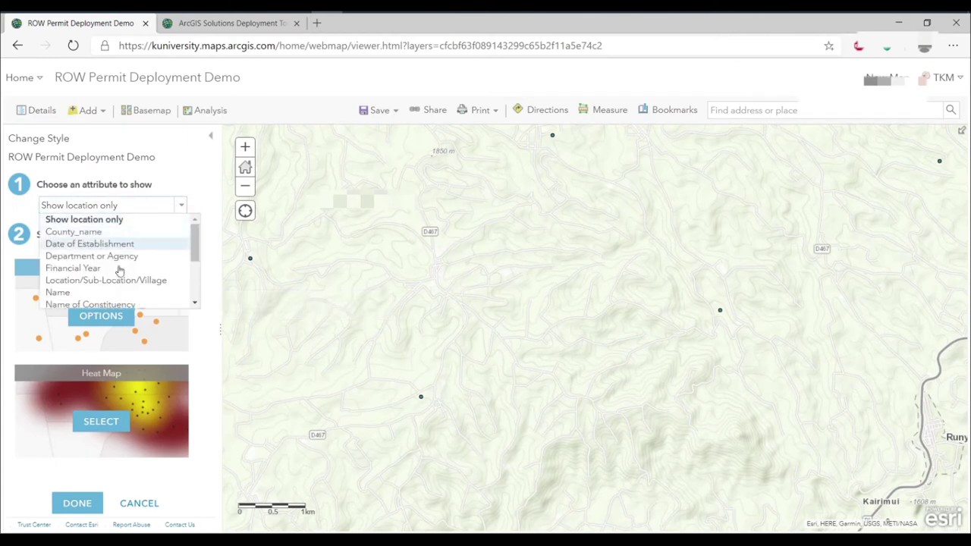
scroll(118, 274, down, 4)
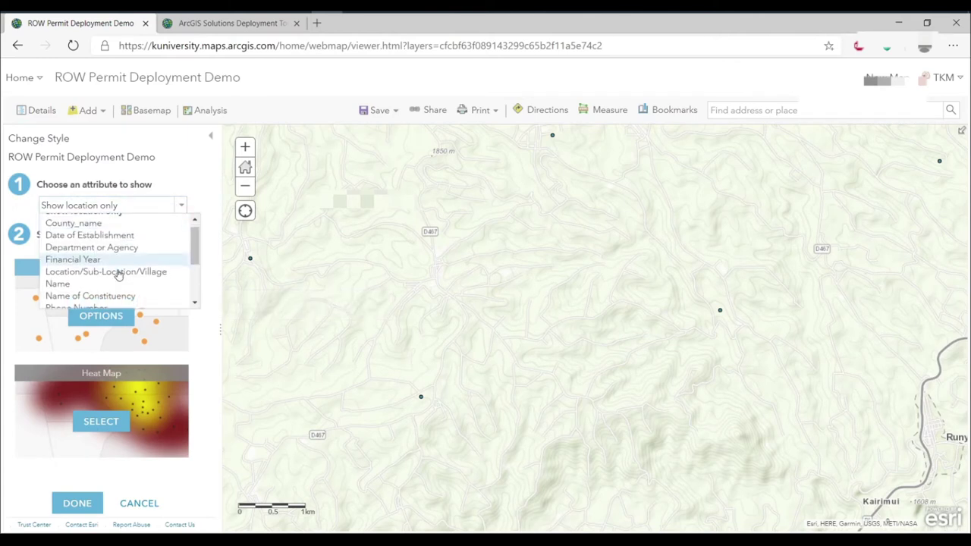
scroll(118, 275, down, 3)
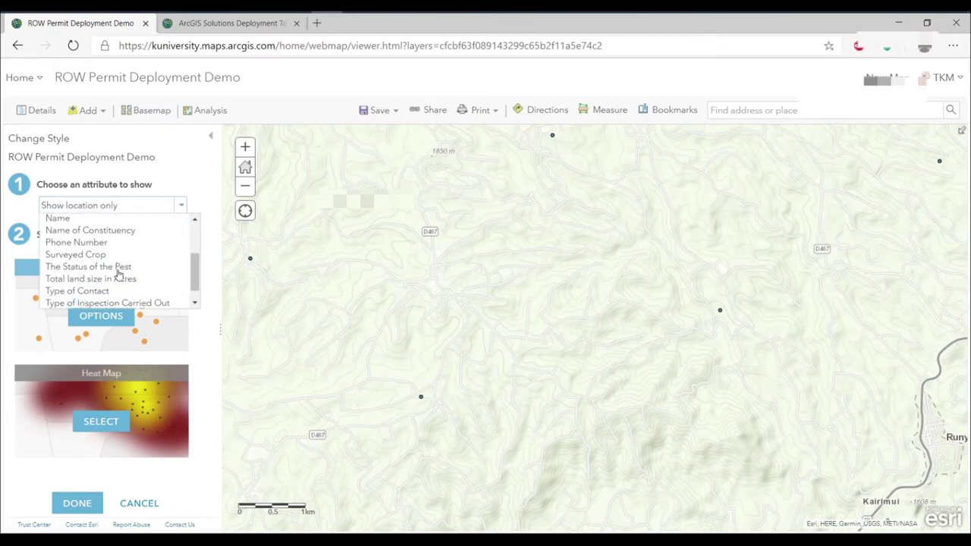
scroll(114, 273, up, 2)
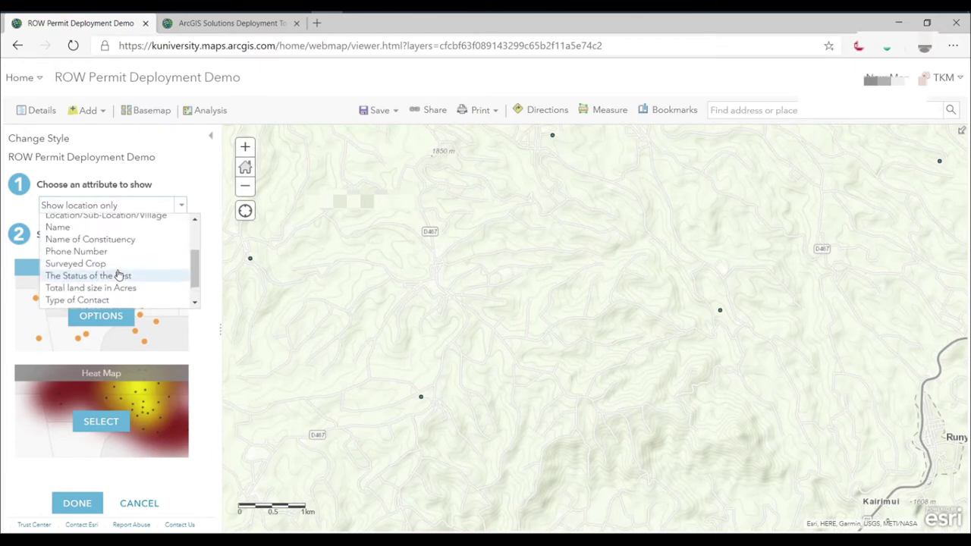
click(76, 266)
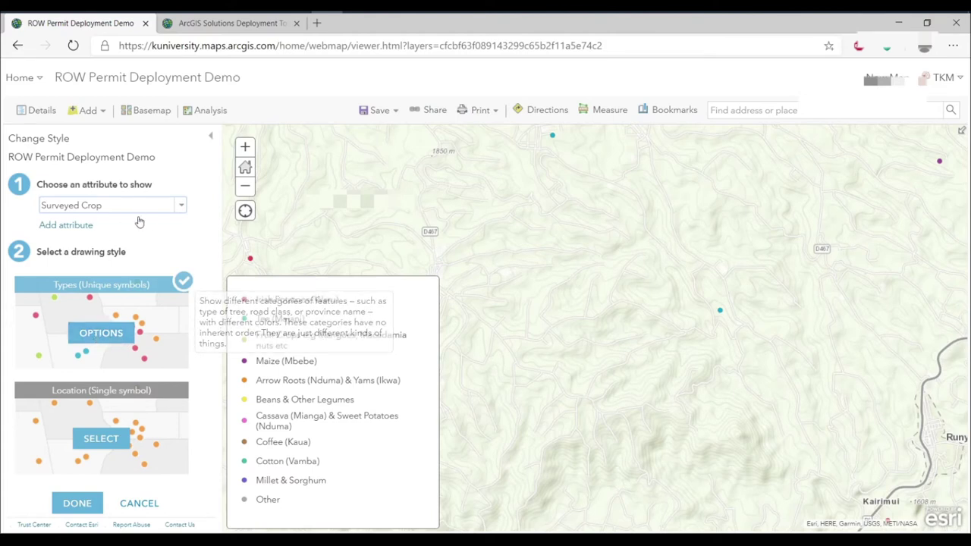
- Replace the Irish Potatoes (Waru) symbol with the custom potato-plant.png web image and set its size to 50 px
click(100, 334)
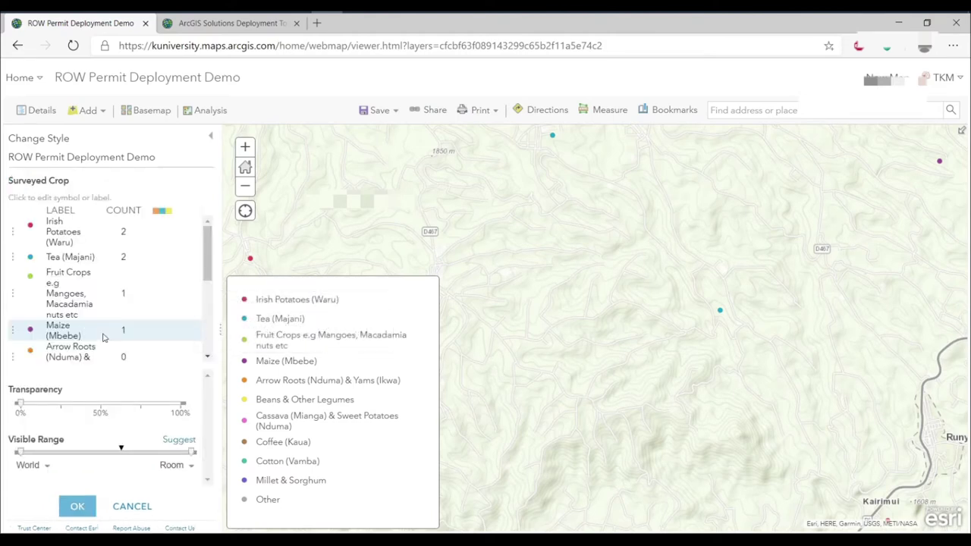
click(31, 227)
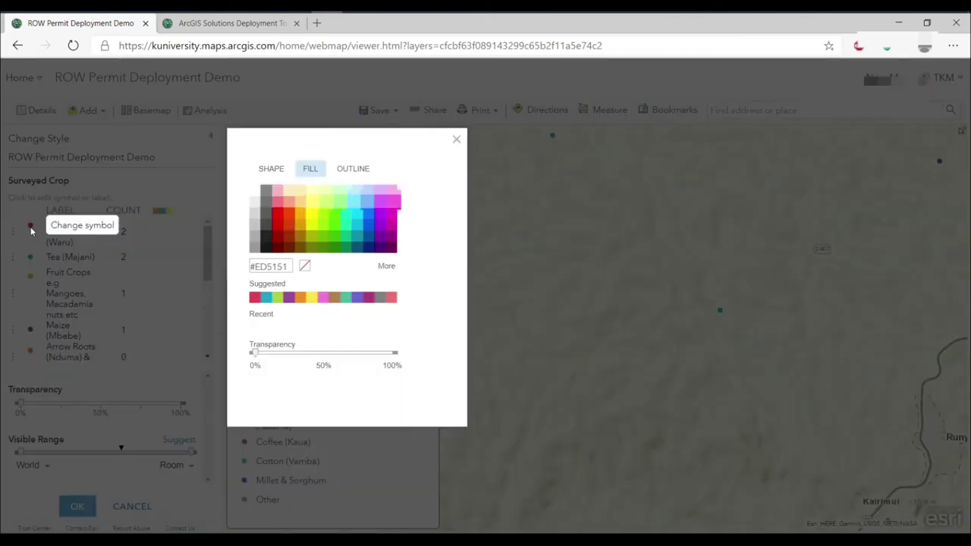
click(270, 183)
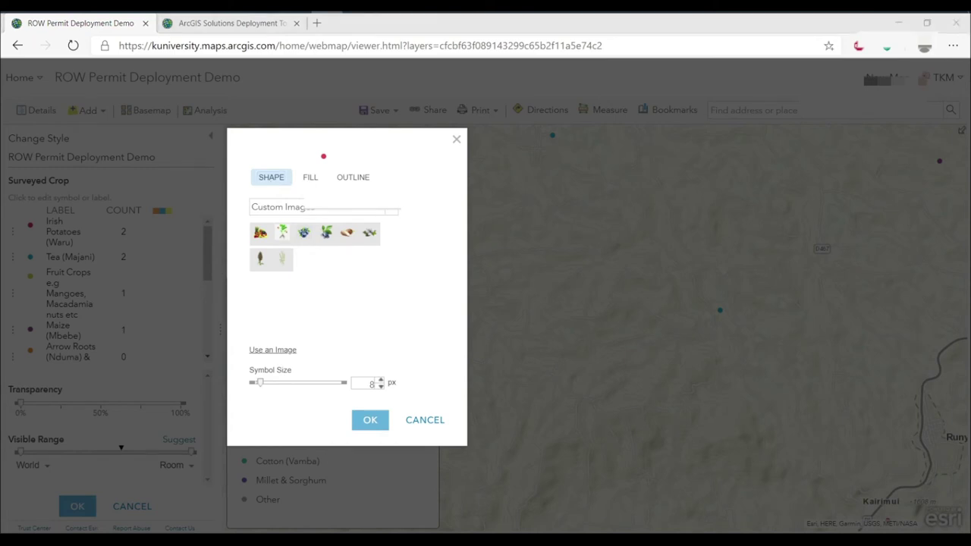
click(274, 351)
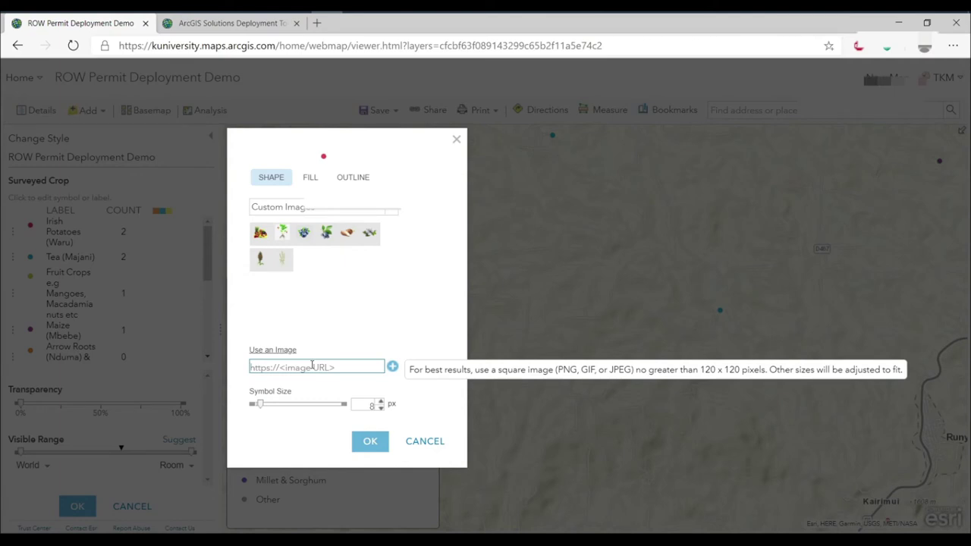
key(ctrl+v)
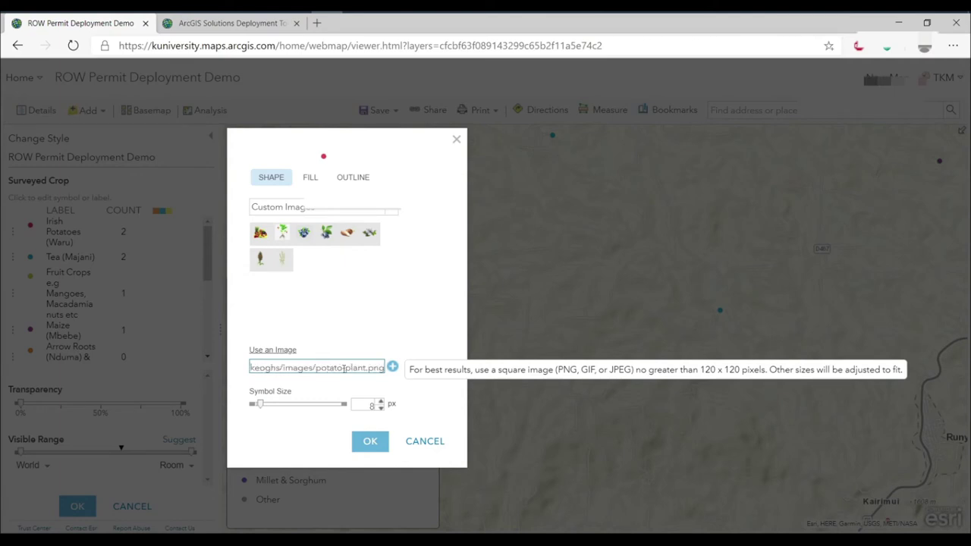
click(393, 367)
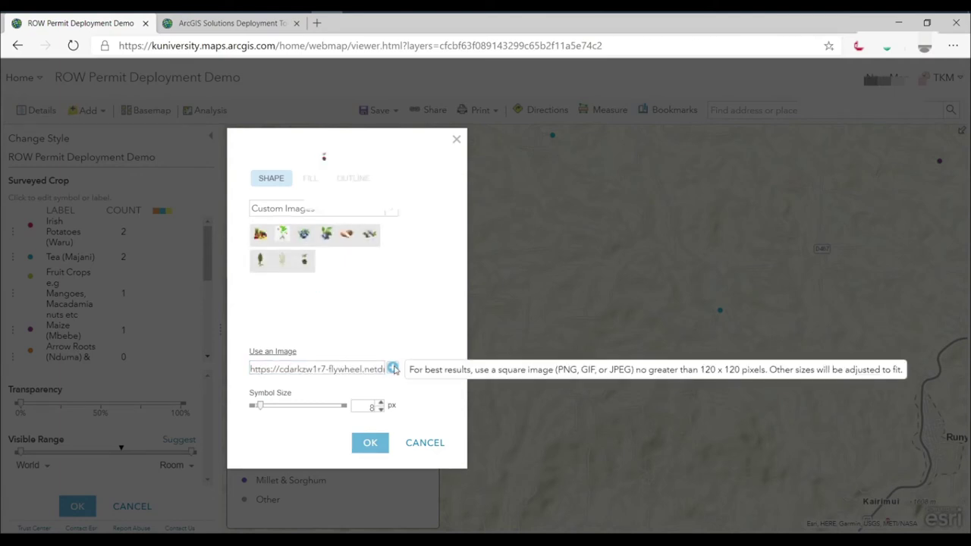
double_click(371, 406)
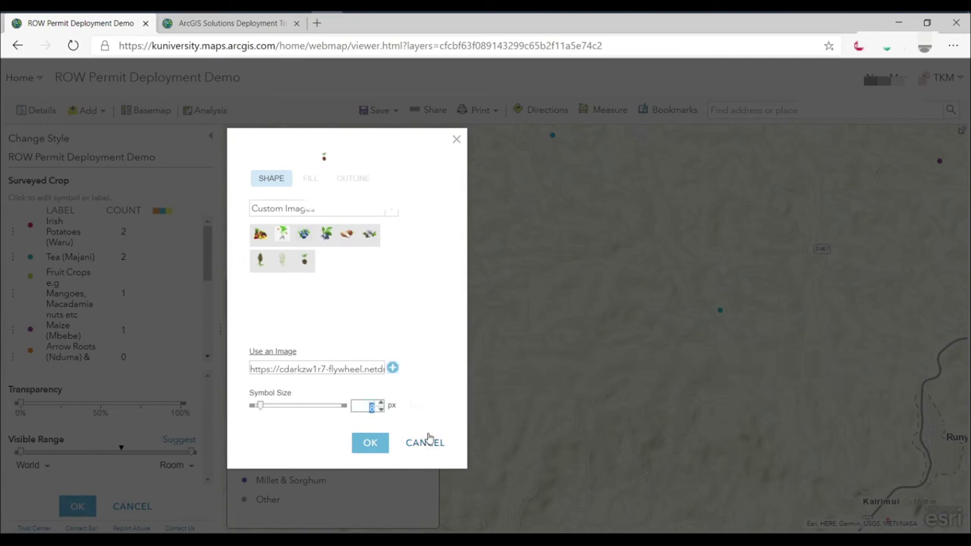
text(50)
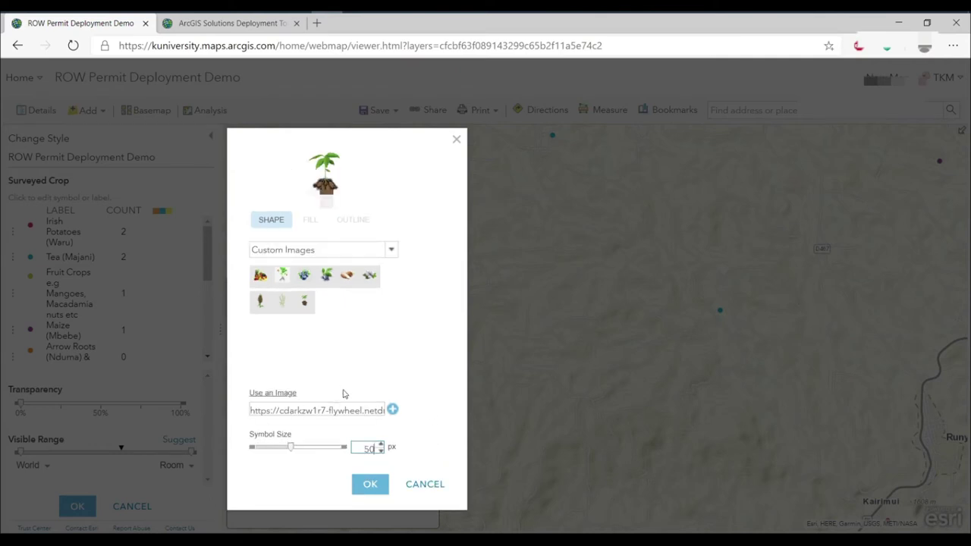
click(336, 407)
click(371, 487)
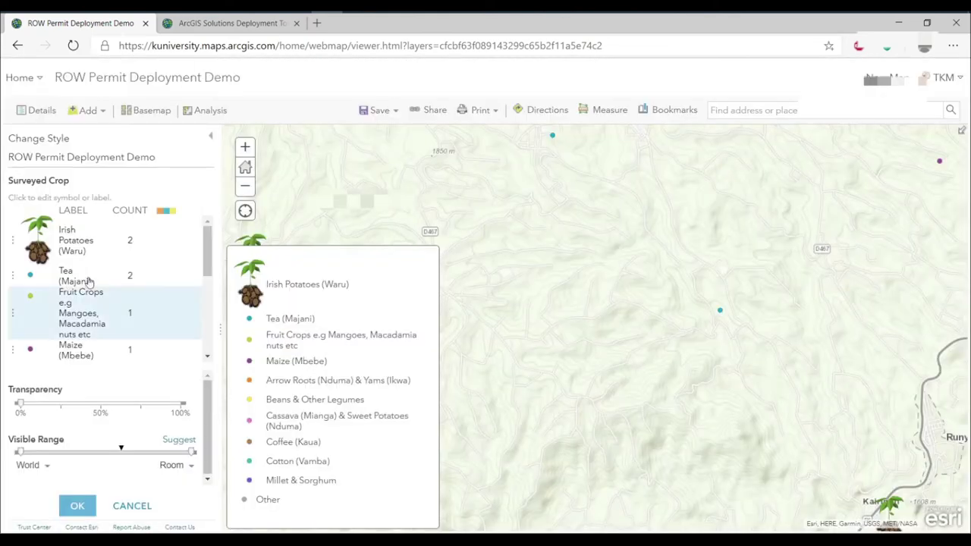
- Replace the Tea, Fruit Crops, Maize, Arrow Roots & Yams, and Beans & Other Legumes symbols with custom images of each crop
click(31, 276)
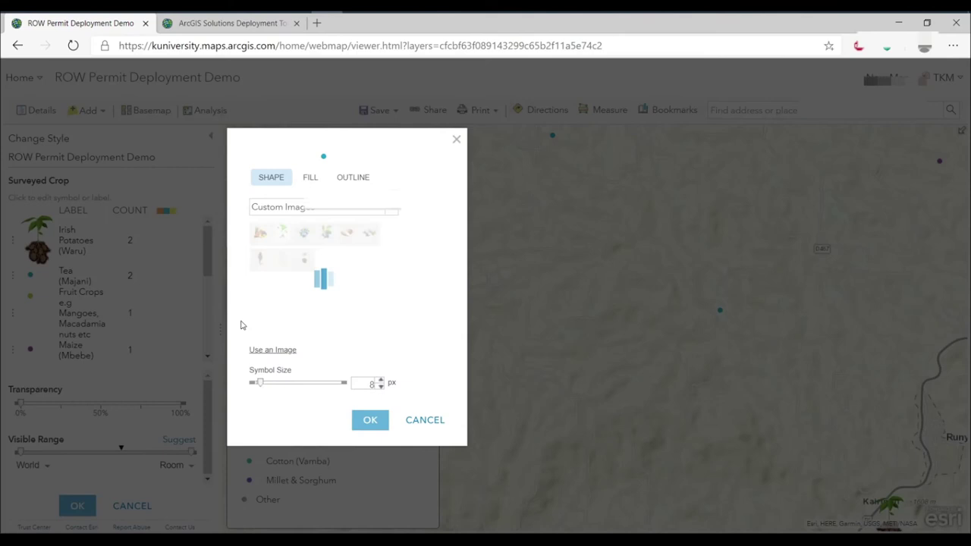
click(275, 351)
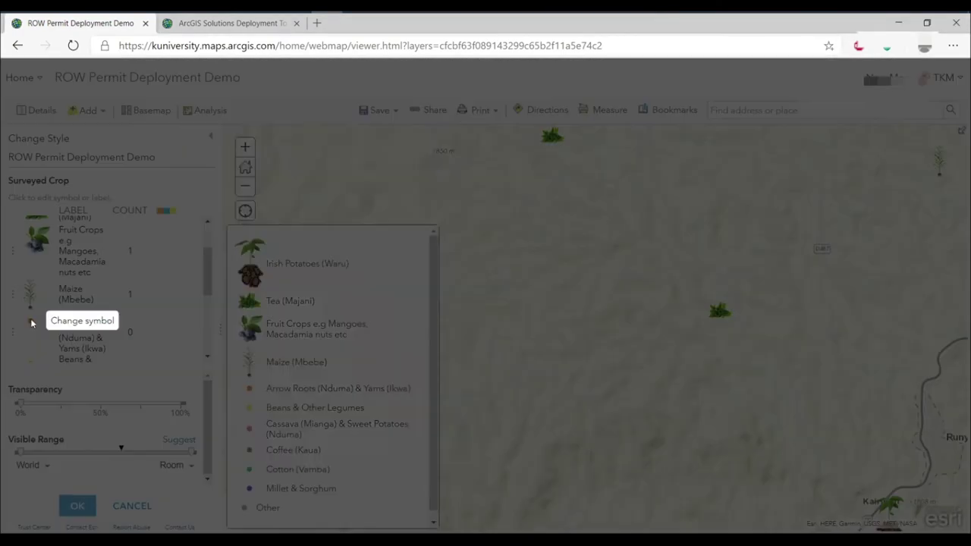
click(31, 323)
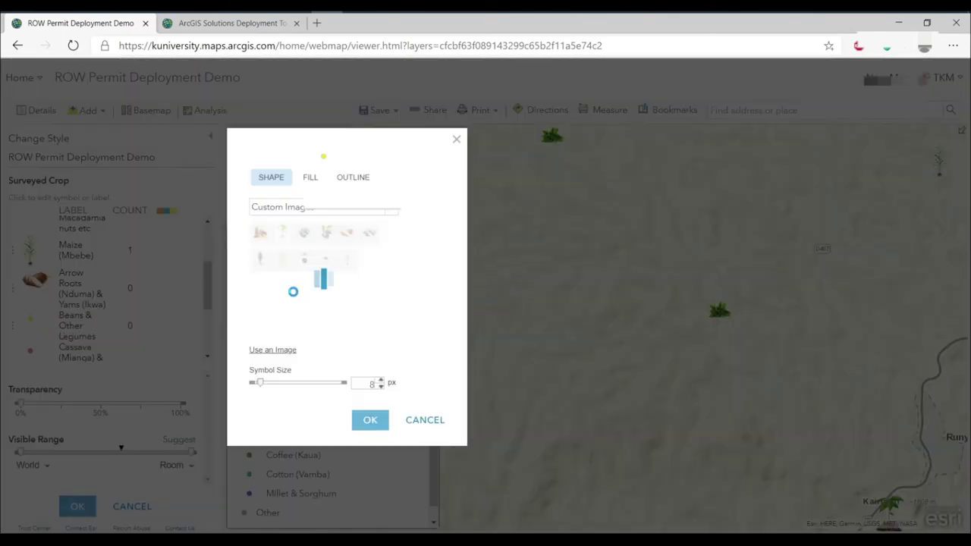
click(317, 368)
key(ctrl+v)
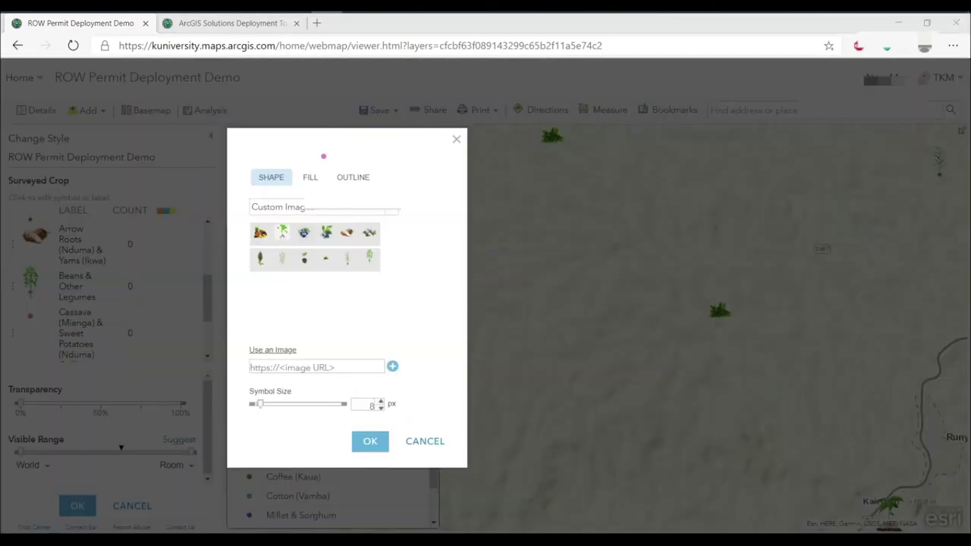
- Replace the Cassava & Sweet Potatoes symbol with a custom plant image from ripe.illinois.edu at 25 px
click(317, 367)
key(ctrl+v)
click(392, 366)
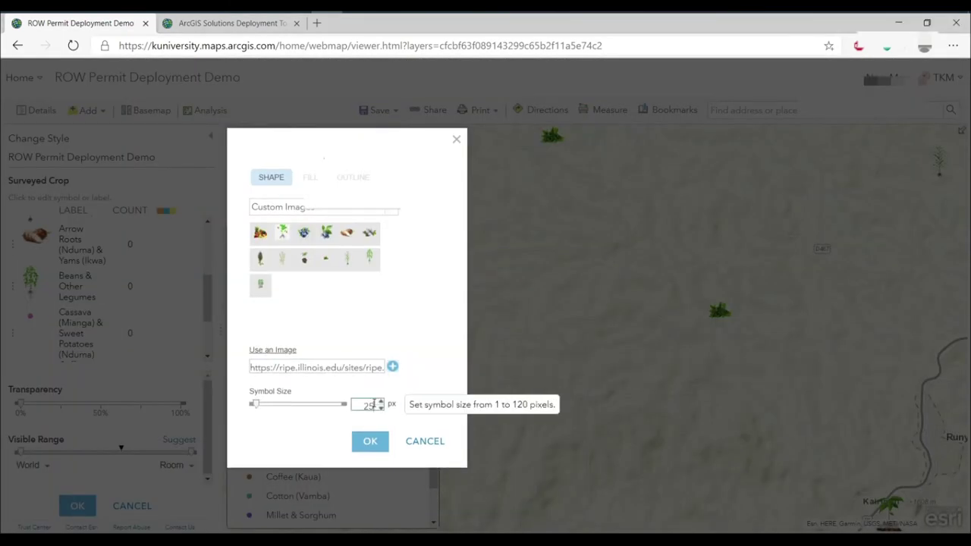
click(370, 440)
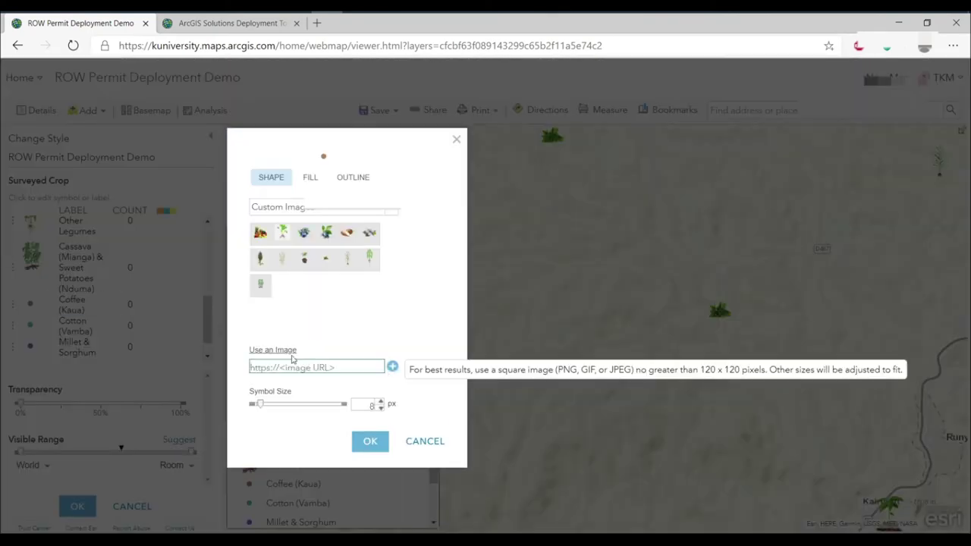
- Replace the Coffee (Kaua) symbol with a red coffee berries image and the Cotton (Vamba) symbol with a cotton image
click(317, 367)
key(ctrl+v)
click(392, 367)
click(370, 441)
click(31, 328)
click(272, 346)
click(317, 367)
key(ctrl+v)
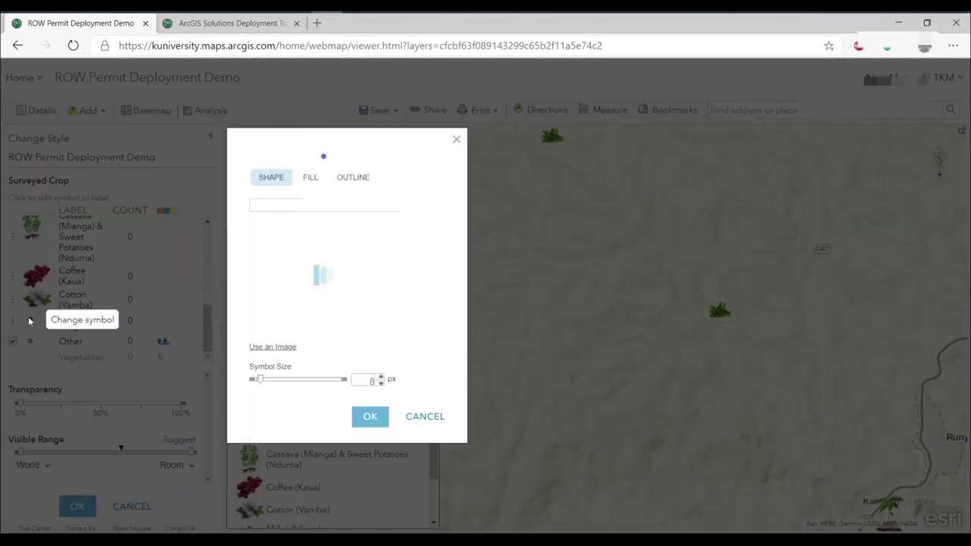
- Replace the Millet & Sorghum symbol with the brown grain head custom image at 50 px and apply the layer style
click(272, 346)
key(ctrl+v)
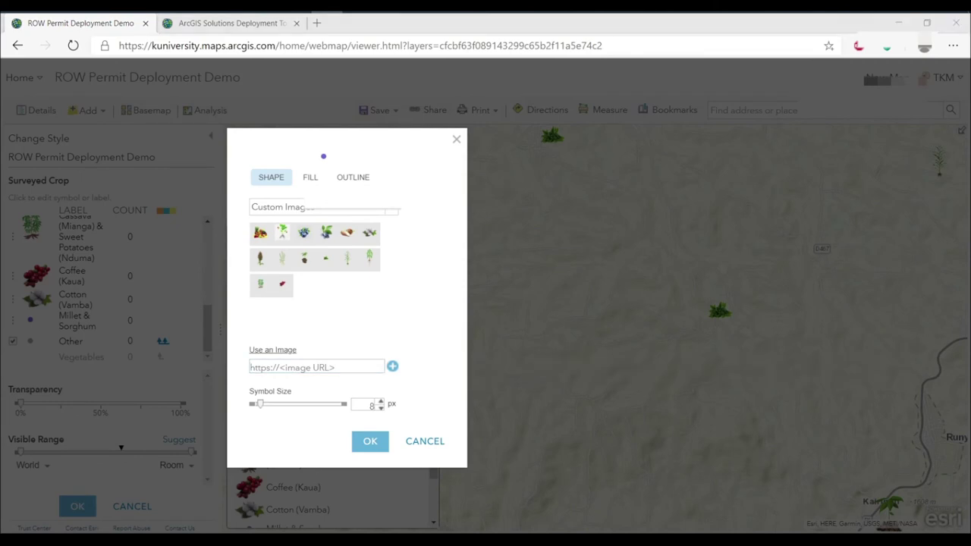
click(392, 366)
click(370, 416)
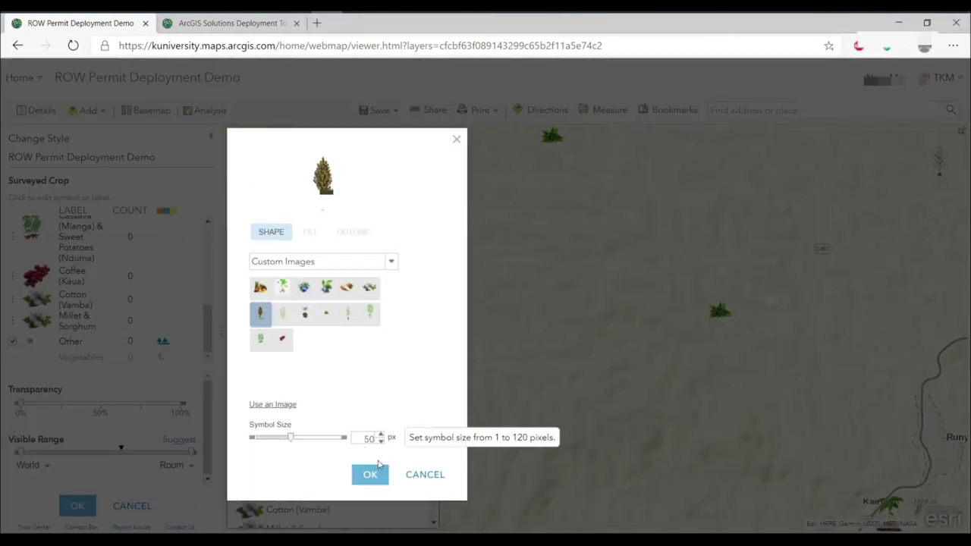
click(368, 469)
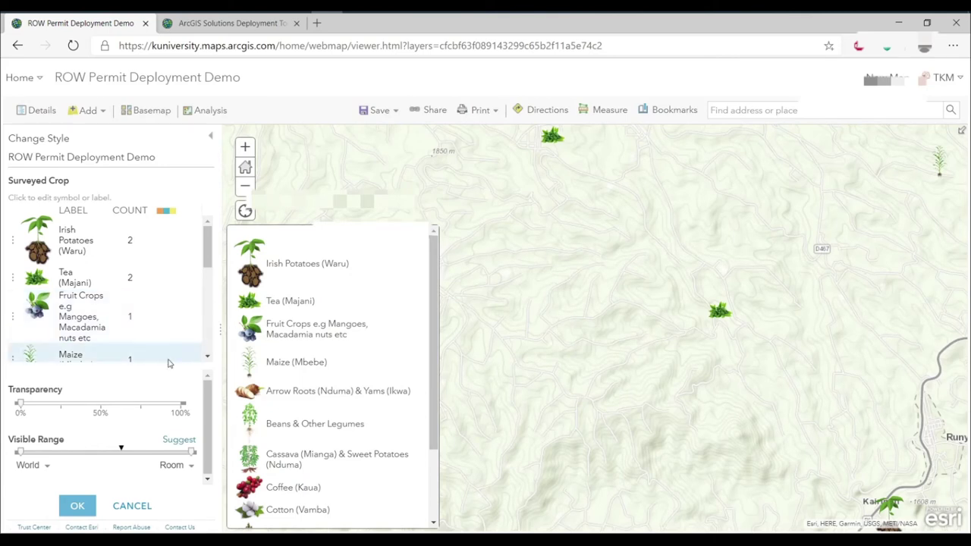
click(77, 508)
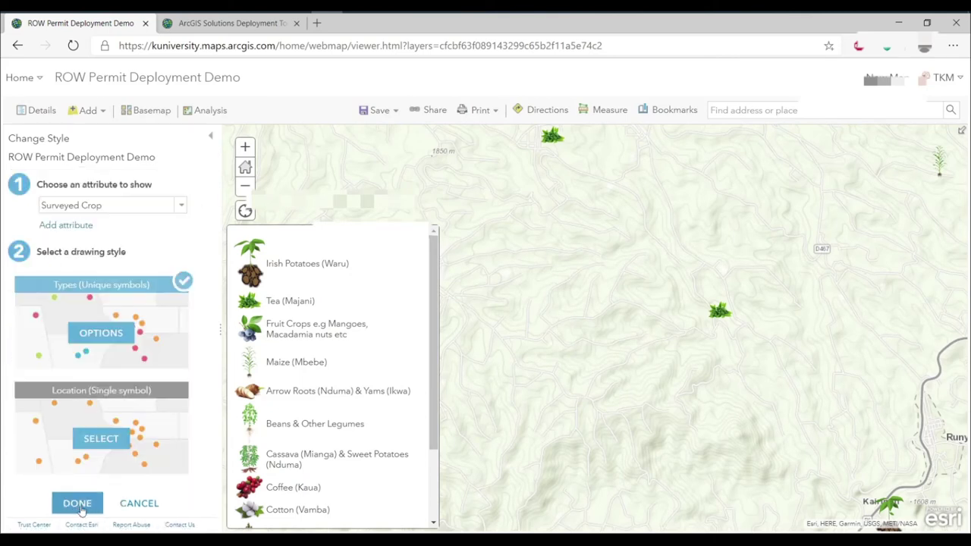
click(78, 503)
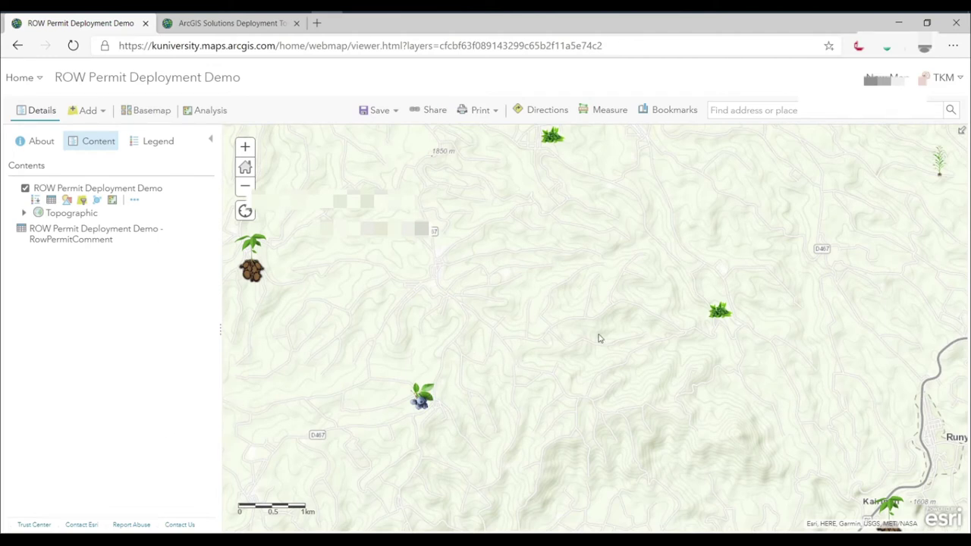
- Enlarge the Maize (Mbebe) image symbol to 50 px in the layer's style and apply the change
scroll(600, 338, down, 1)
drag(591, 379, 558, 347)
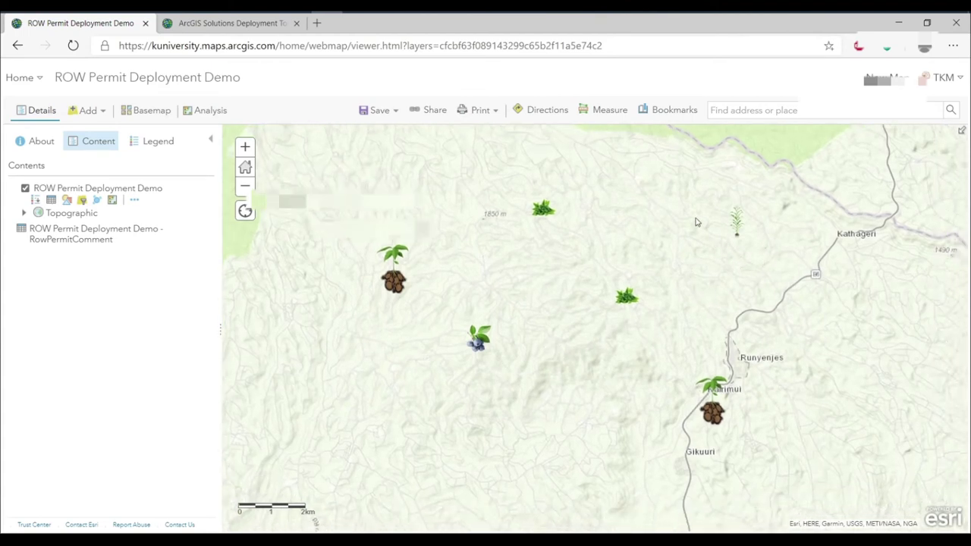
click(66, 201)
click(108, 345)
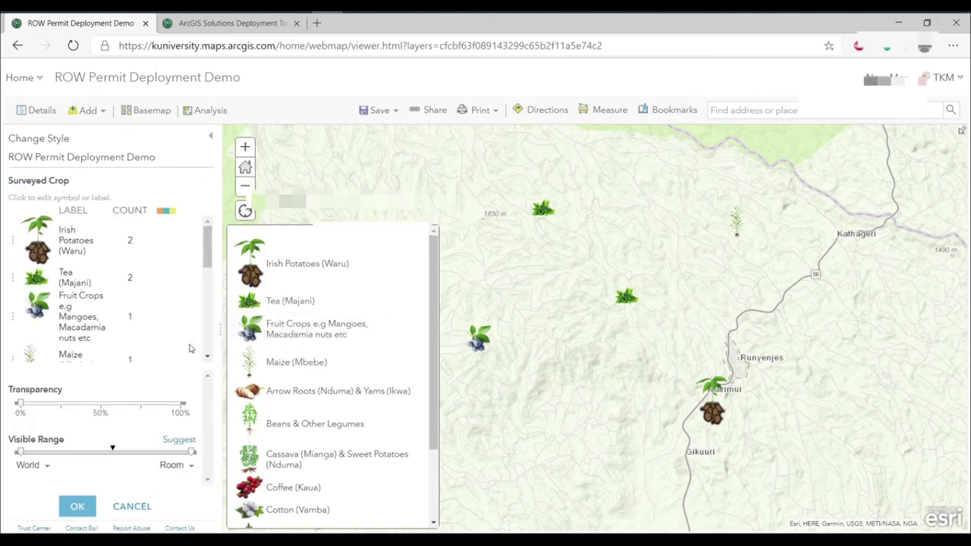
scroll(30, 317, down, 1)
click(30, 317)
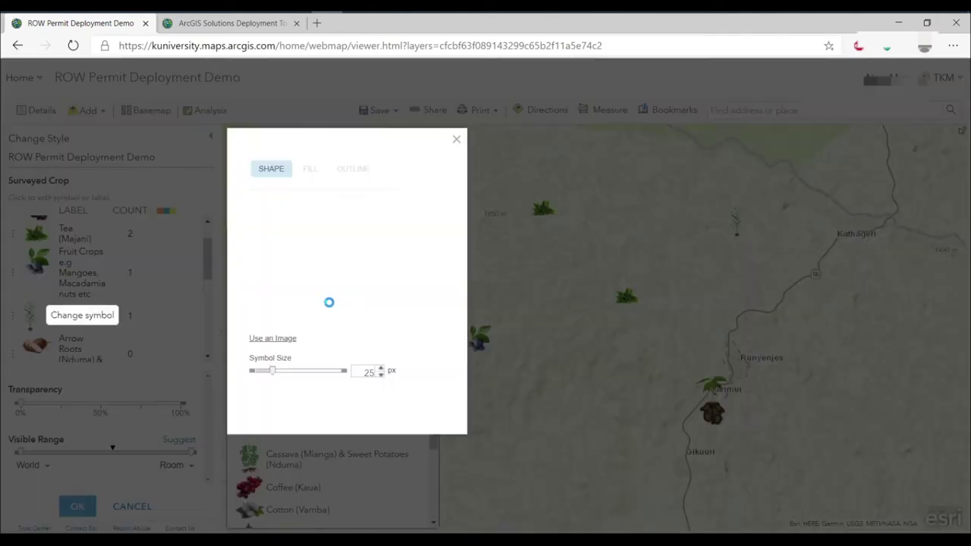
click(381, 408)
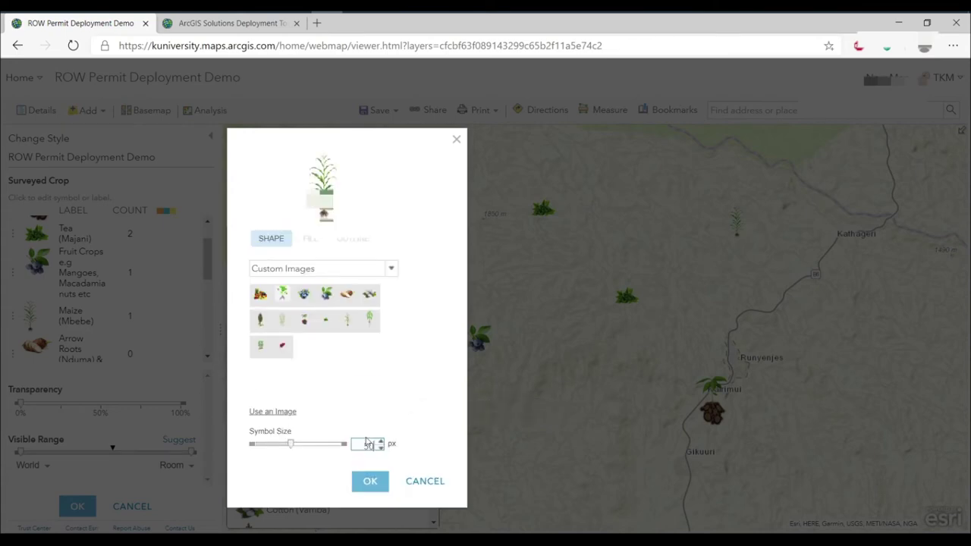
click(370, 481)
click(78, 506)
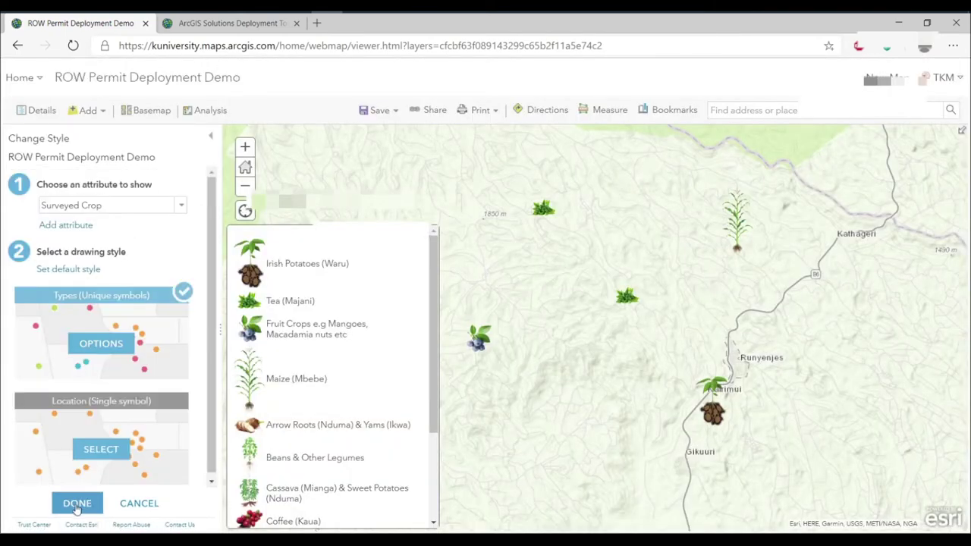
click(79, 504)
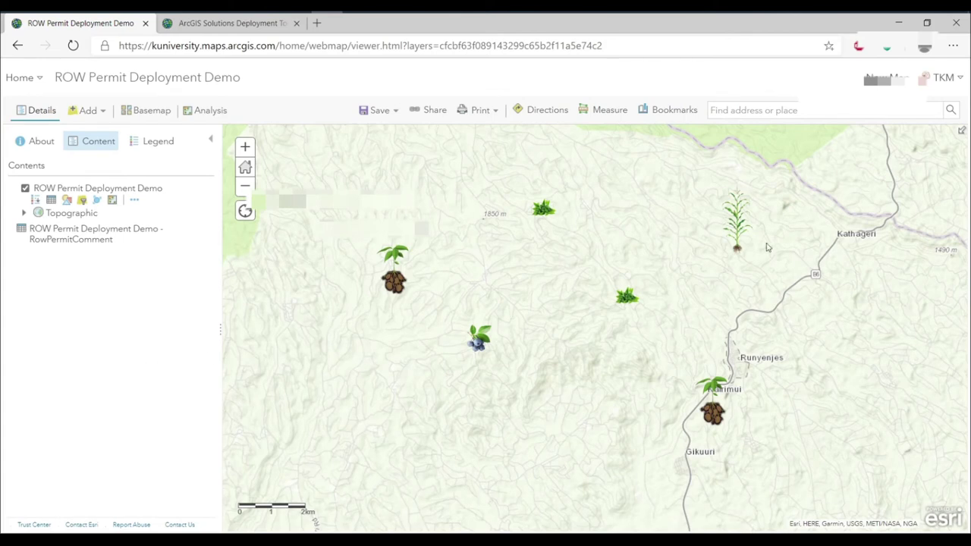
- Change the basemap to Light Gray Canvas and open the ROW Permit Deployment Demo layer's additional options
click(150, 110)
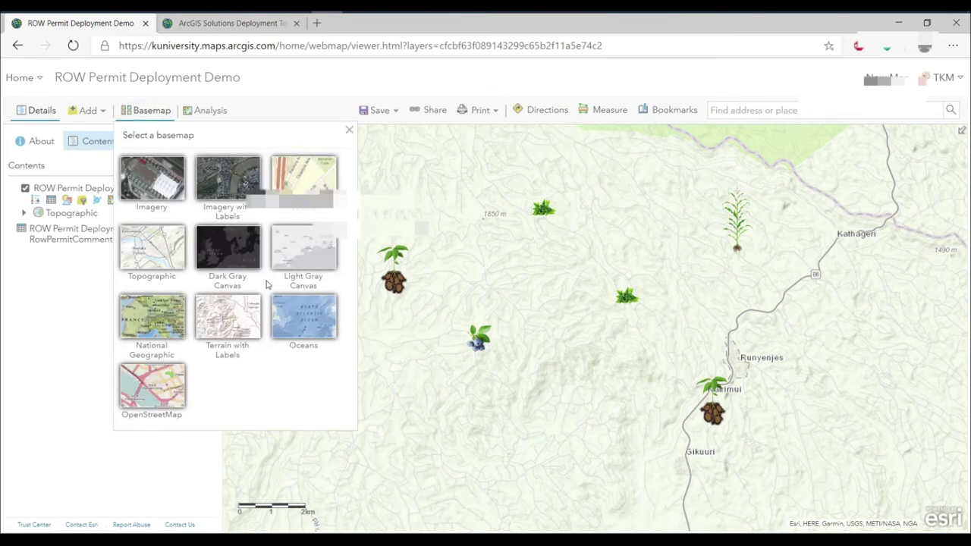
click(310, 255)
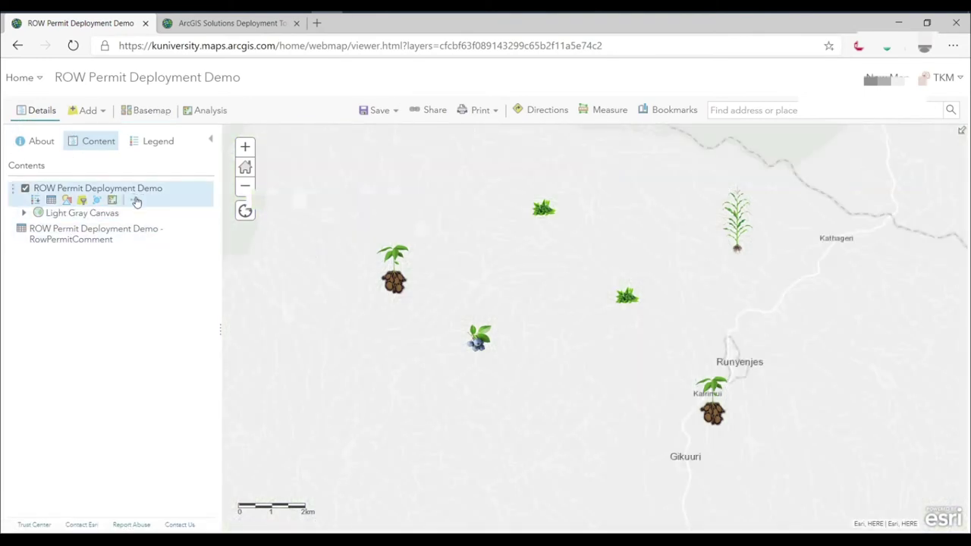
click(135, 199)
click(176, 463)
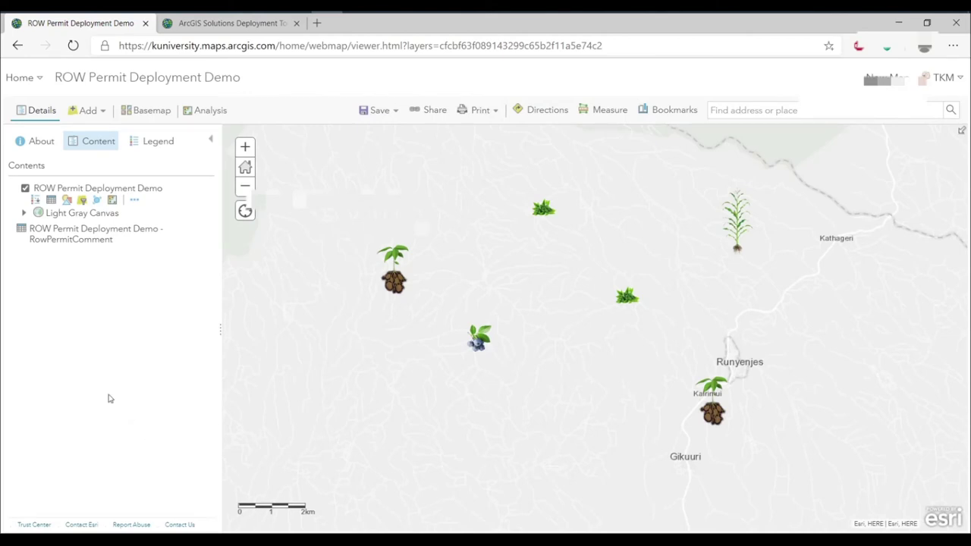
- Start saving the web map with the title "ROW Permit Deployment Demo Map" and copy that title
click(381, 112)
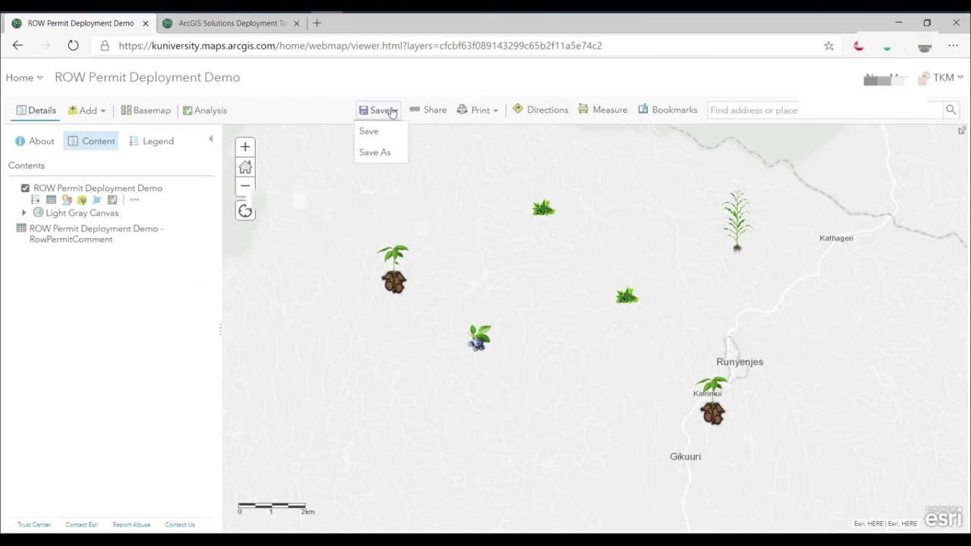
click(373, 134)
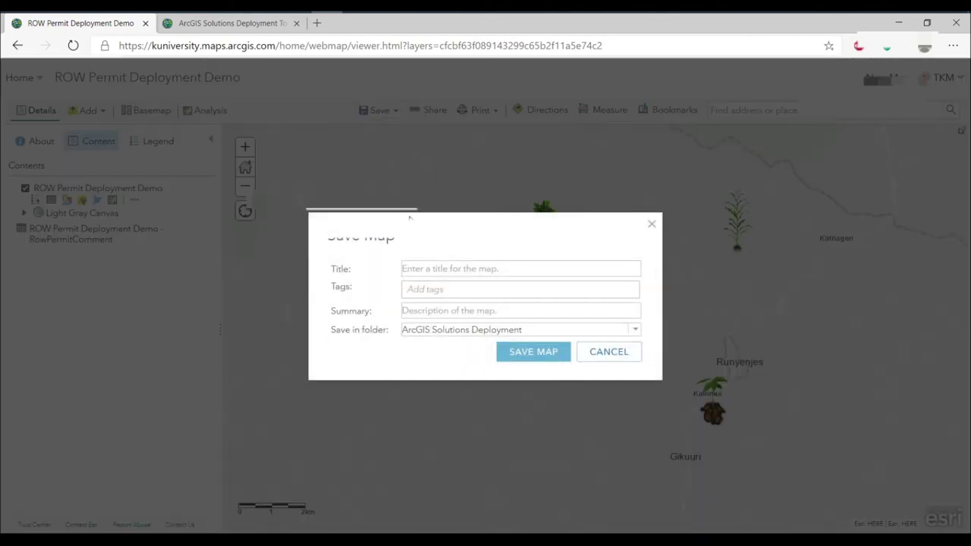
click(422, 266)
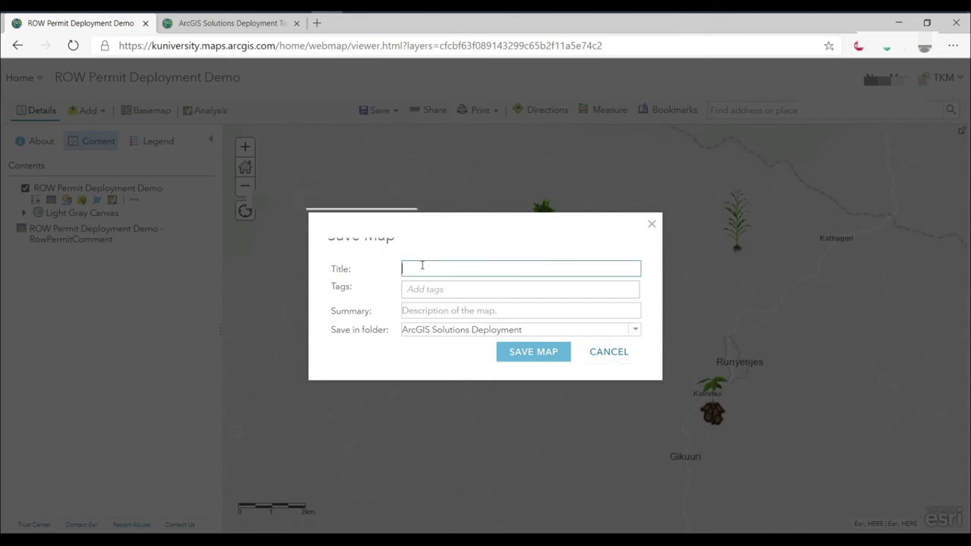
text(ROW Permit Deployment)
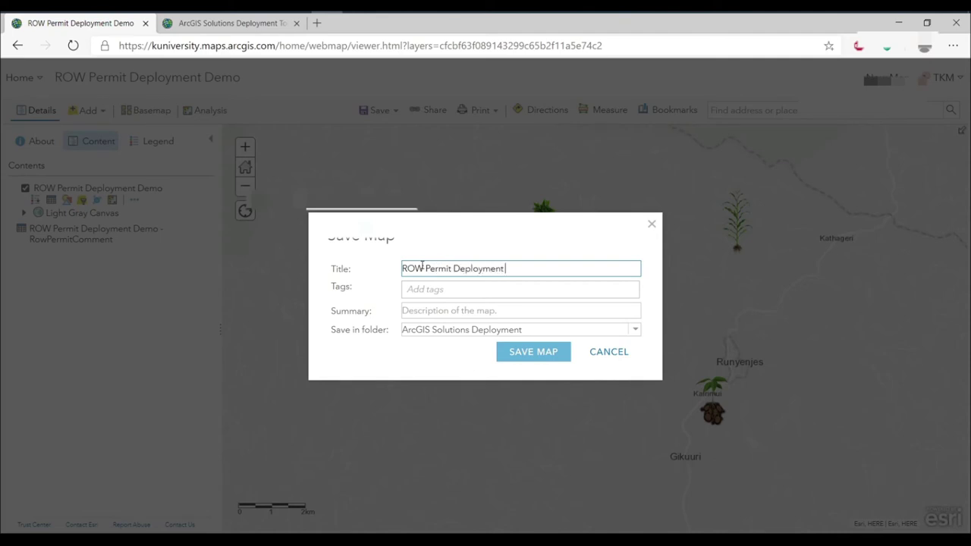
text( Demo Map)
key(ctrl+a)
key(ctrl+c)
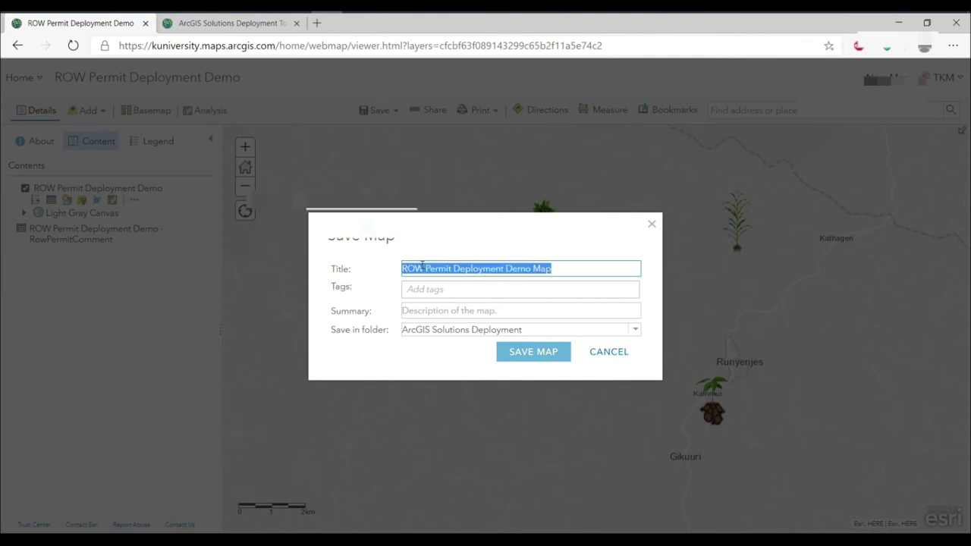
- Add the tags ROW and ROWPermit, reuse the title as the summary, and save the map in the ArcGIS Solutions Deployment folder
click(418, 290)
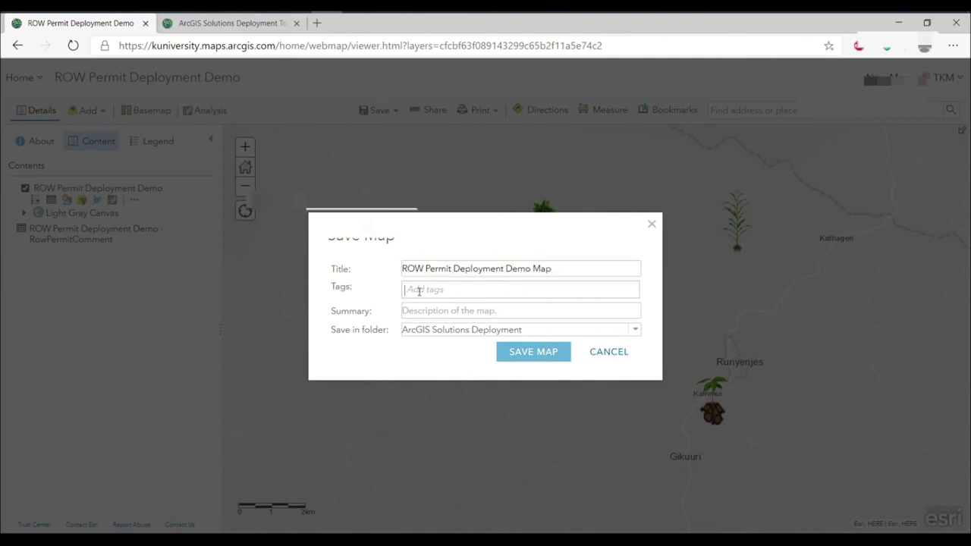
text(R)
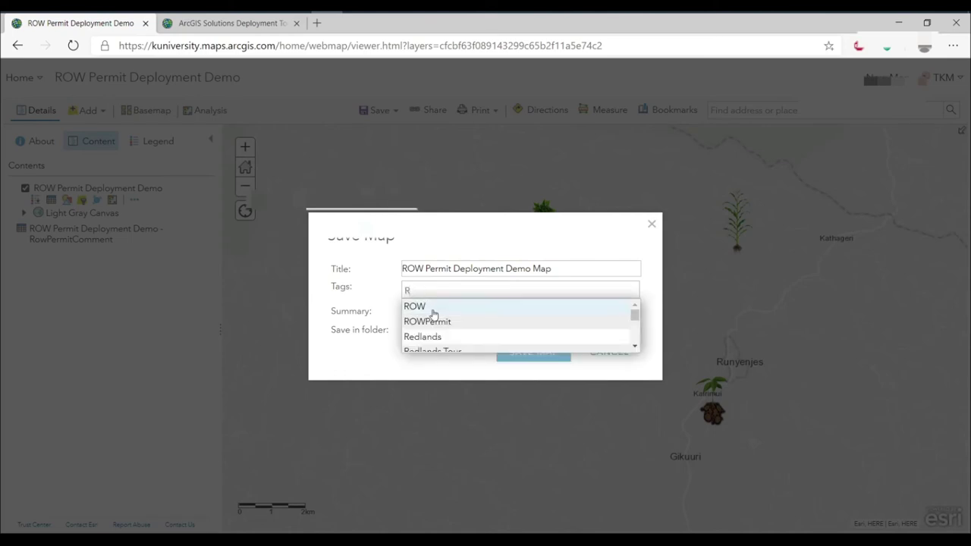
click(432, 307)
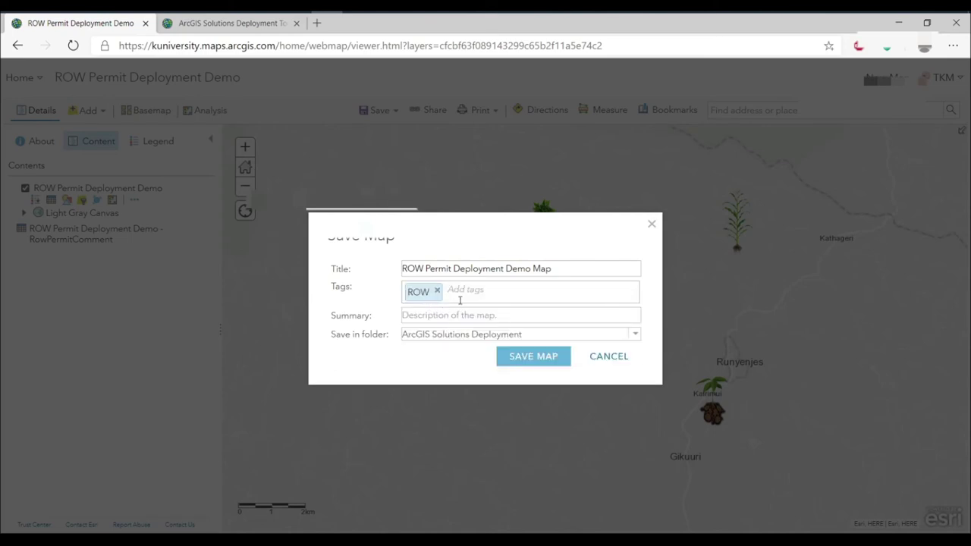
text(r)
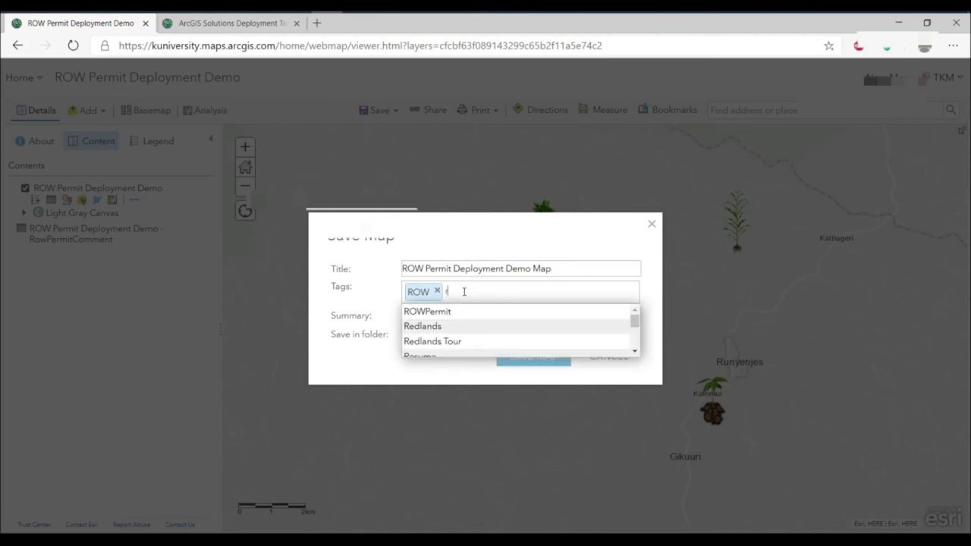
click(445, 311)
click(434, 332)
key(ctrl+v)
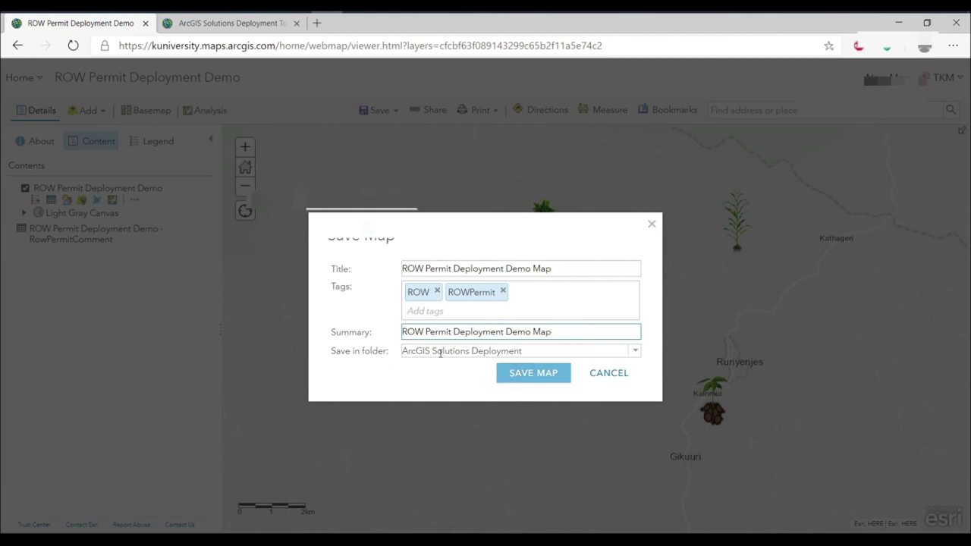
click(534, 374)
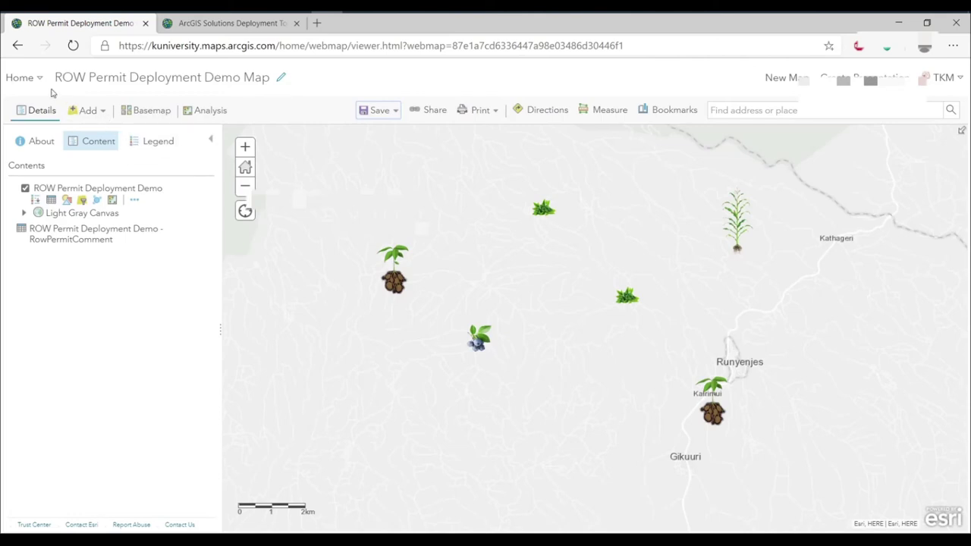
- Go to the content list and open the ROW Permit Deployment Demo Map's item page in a new browser tab
click(31, 85)
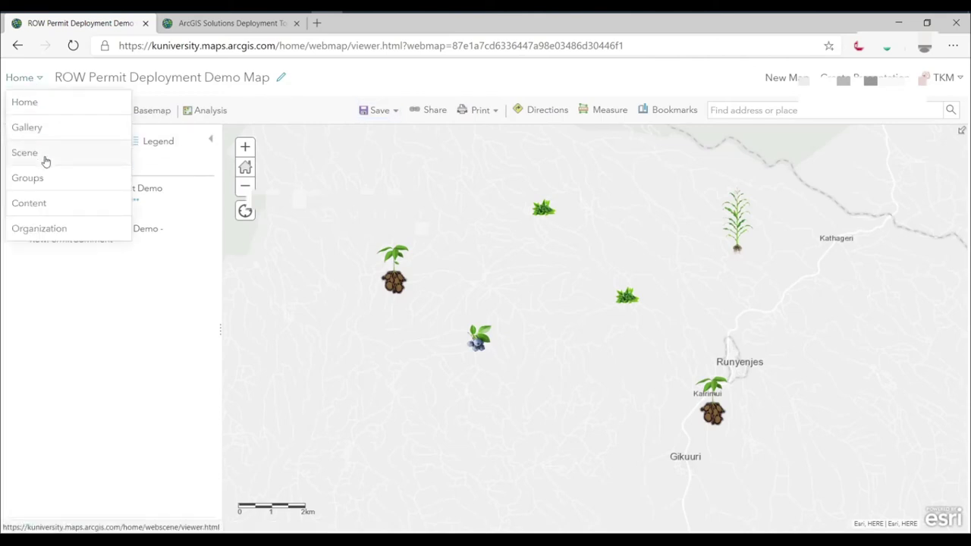
click(42, 203)
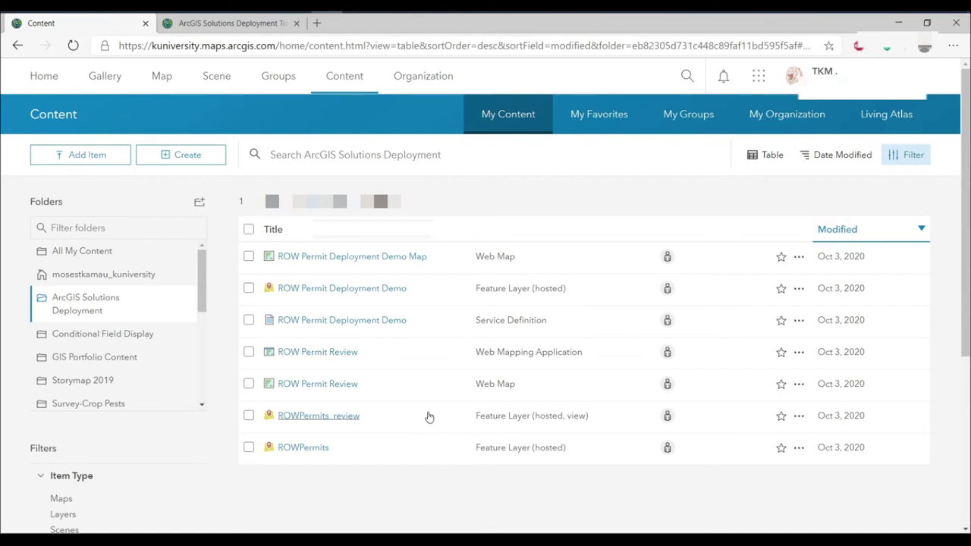
right_click(346, 258)
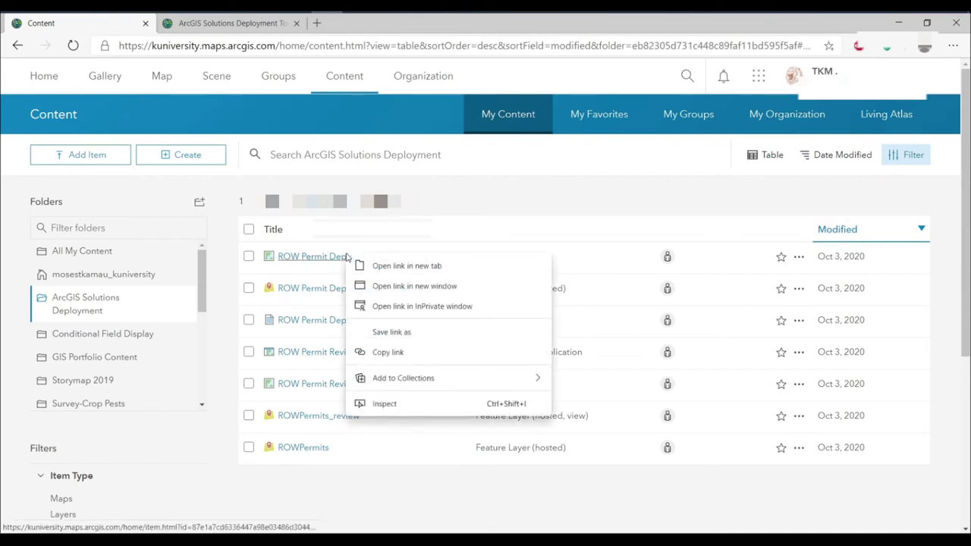
click(392, 267)
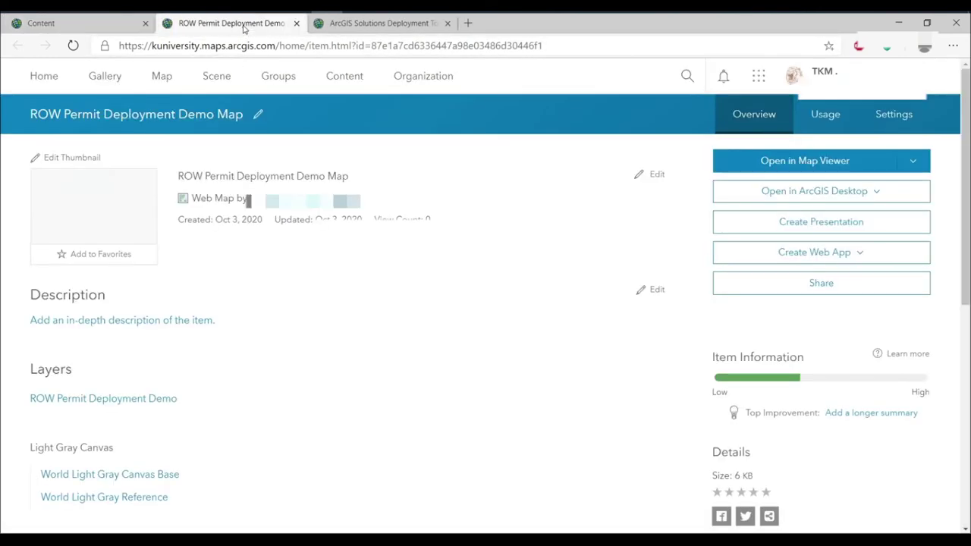
click(227, 22)
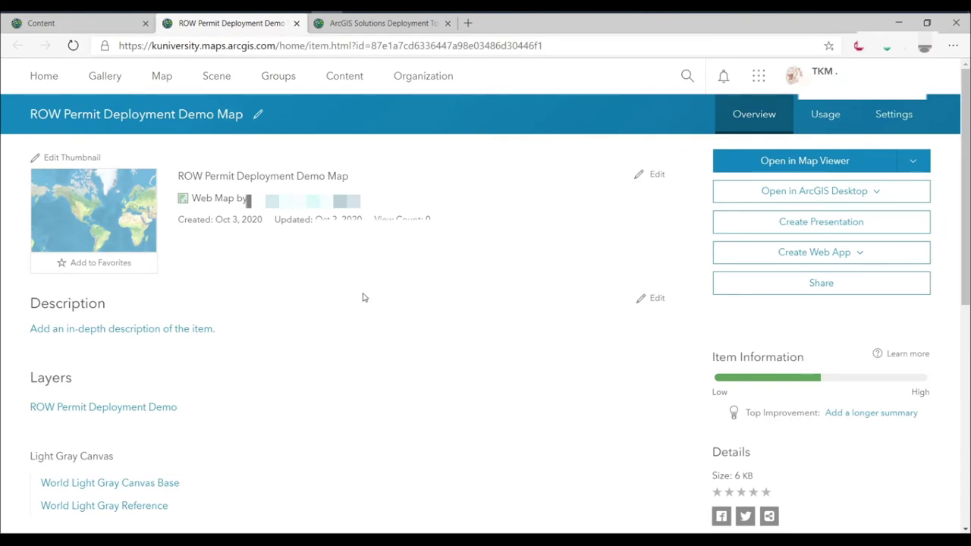
- View the configurable web app templates offered for the map, including Crowdsource Polling, and close the map's item page without creating an app
click(858, 253)
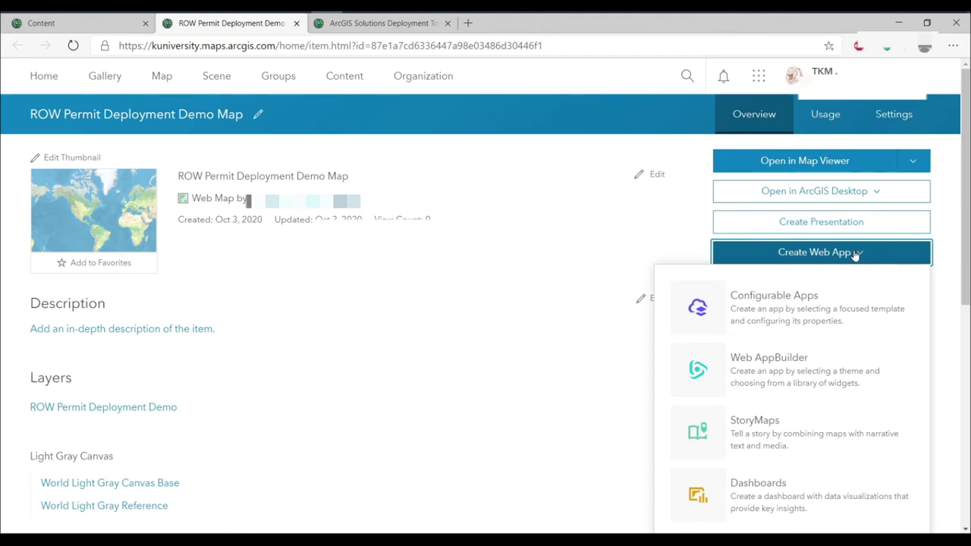
click(780, 316)
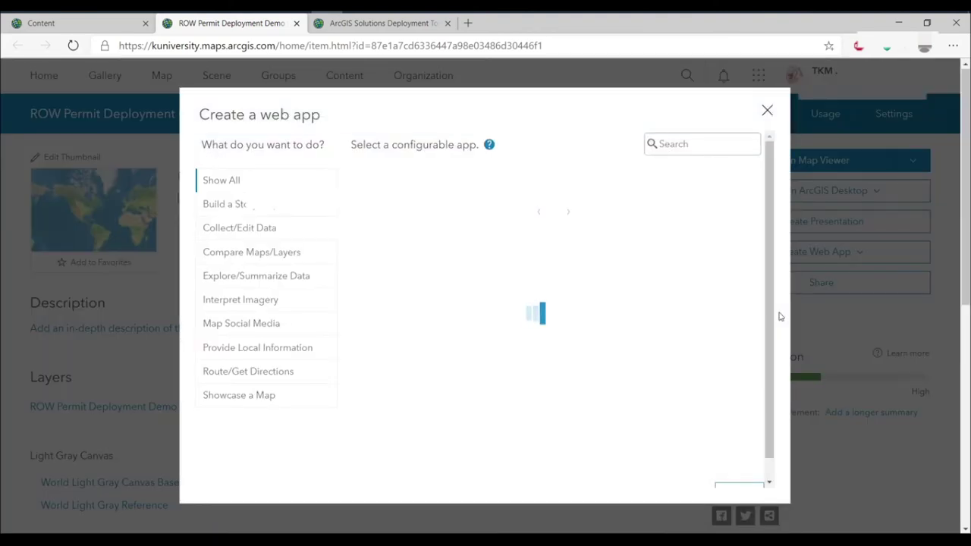
click(682, 140)
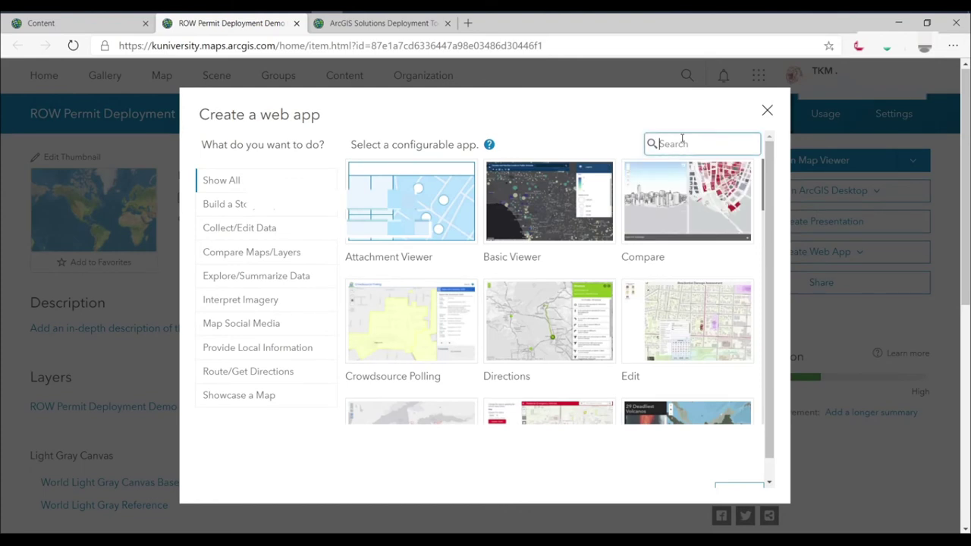
mouse_move(405, 338)
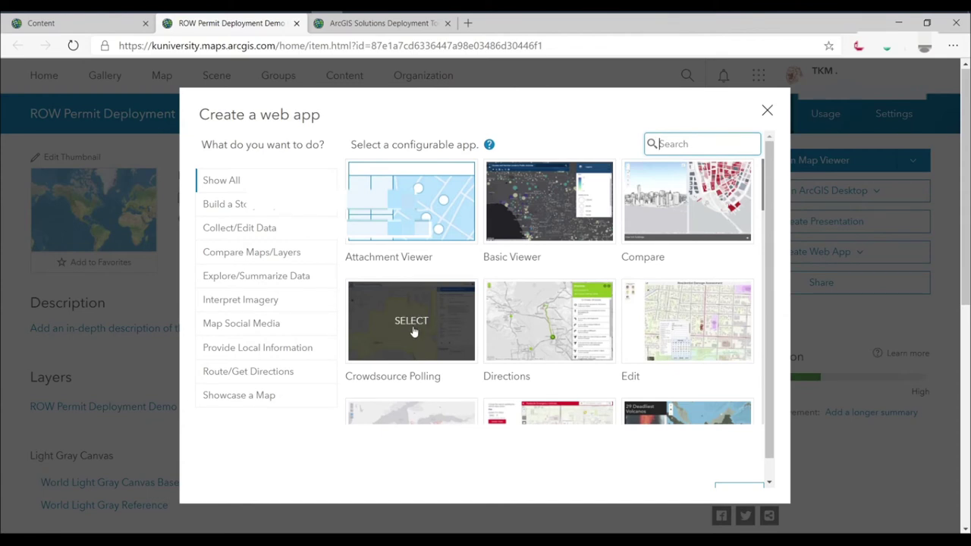
click(767, 112)
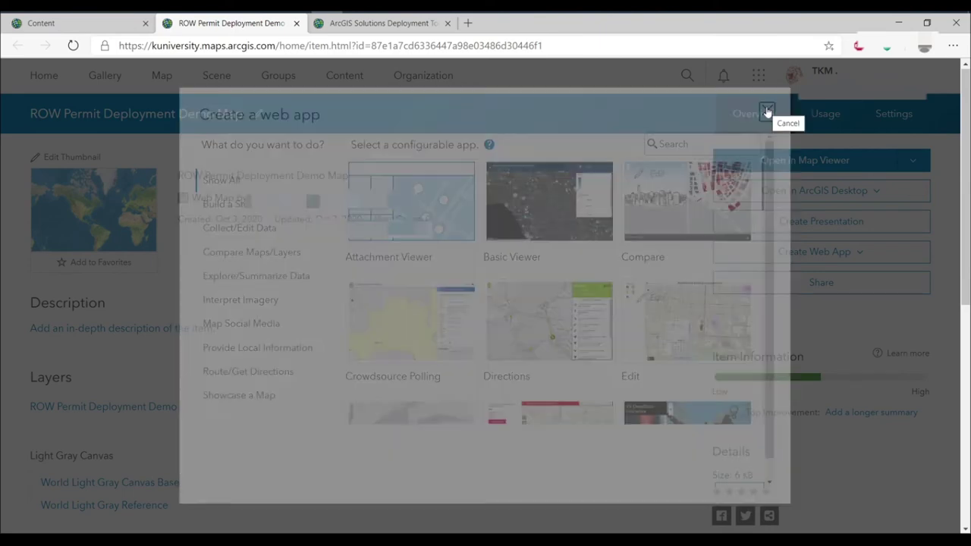
click(296, 22)
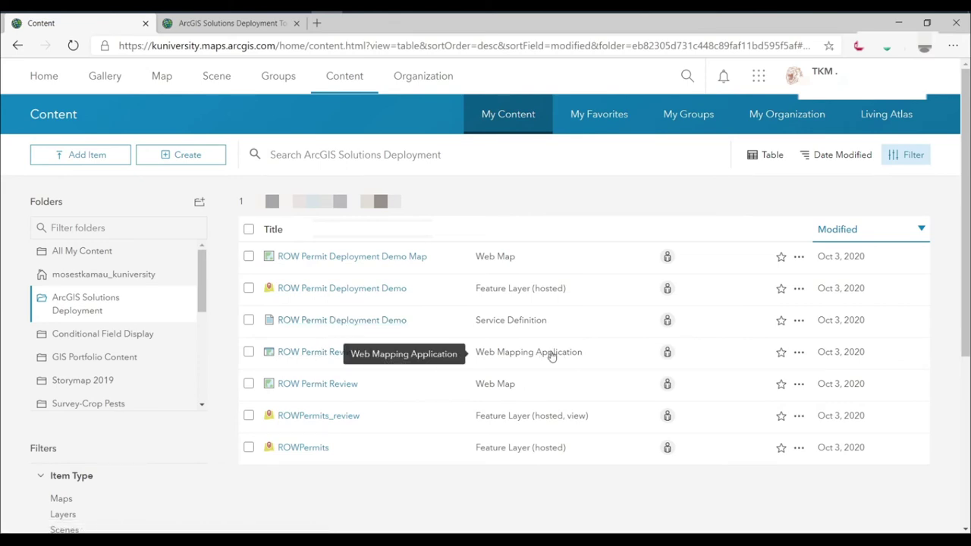
- Configure the ROW Permit Review web mapping application to use the ROW Permit Deployment Demo Map as its web map
click(335, 354)
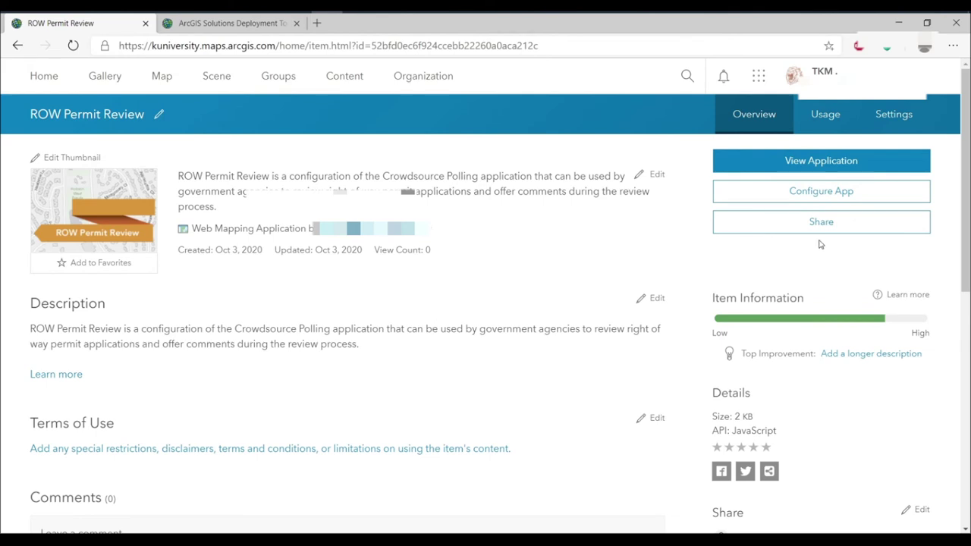
click(844, 195)
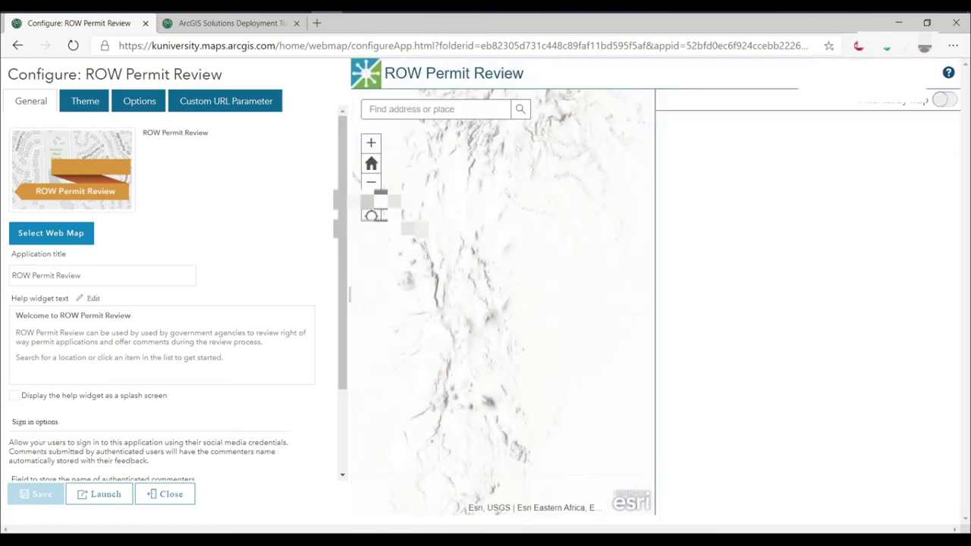
click(50, 242)
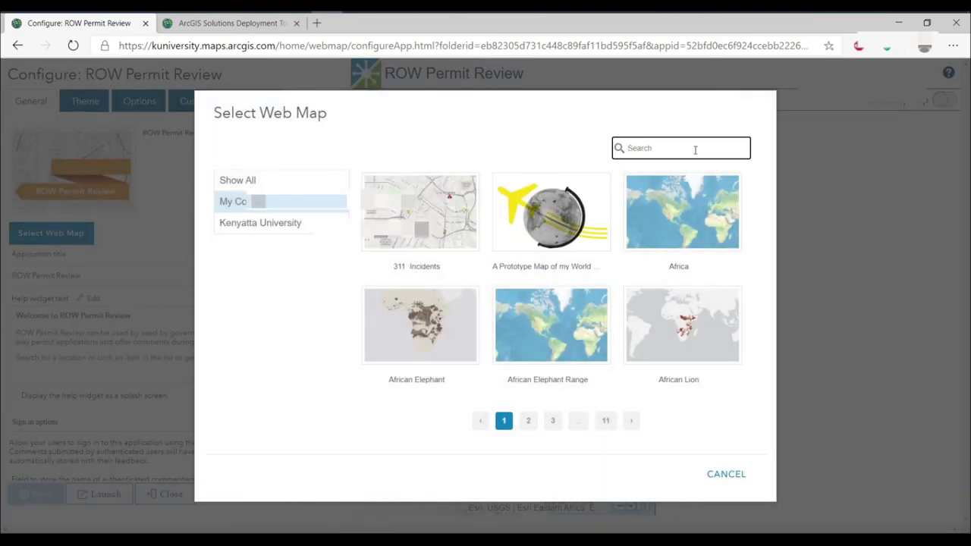
text(row)
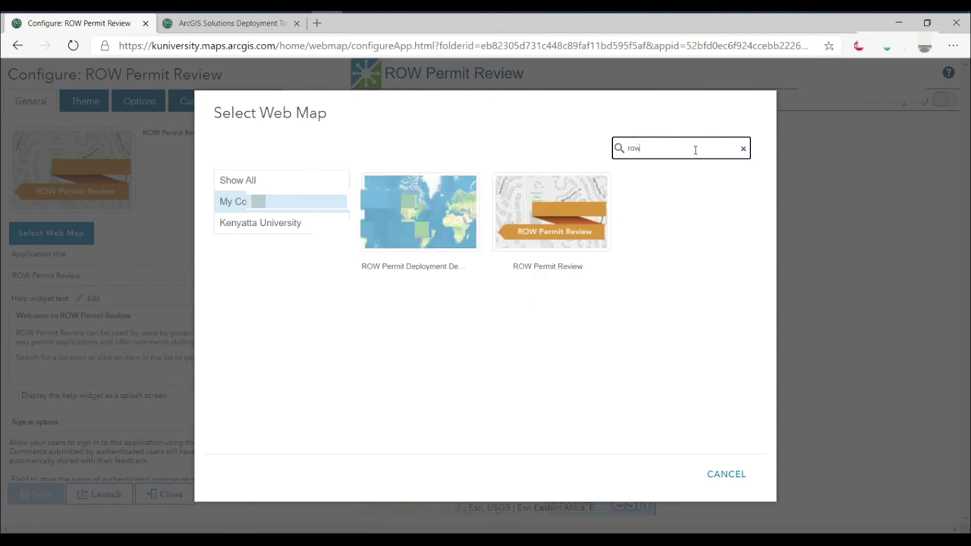
click(421, 218)
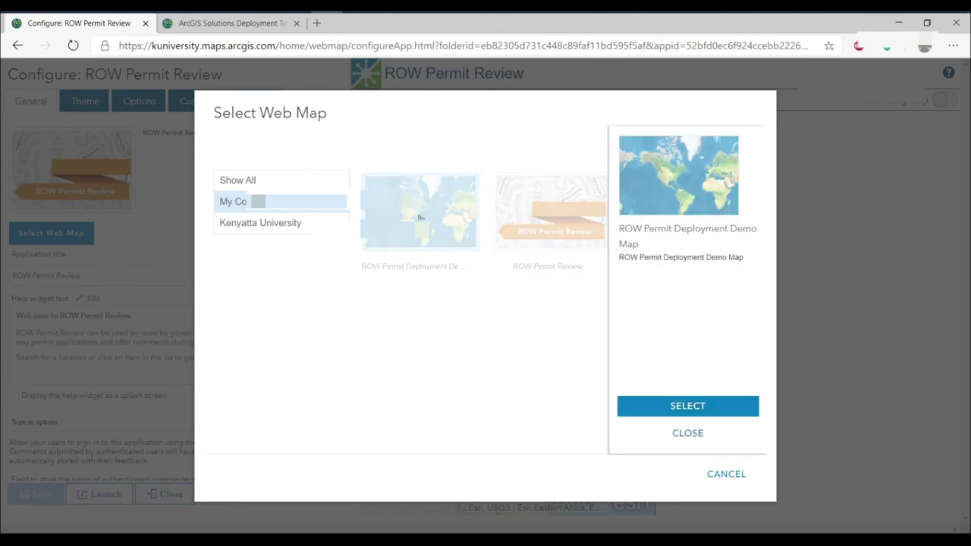
click(690, 406)
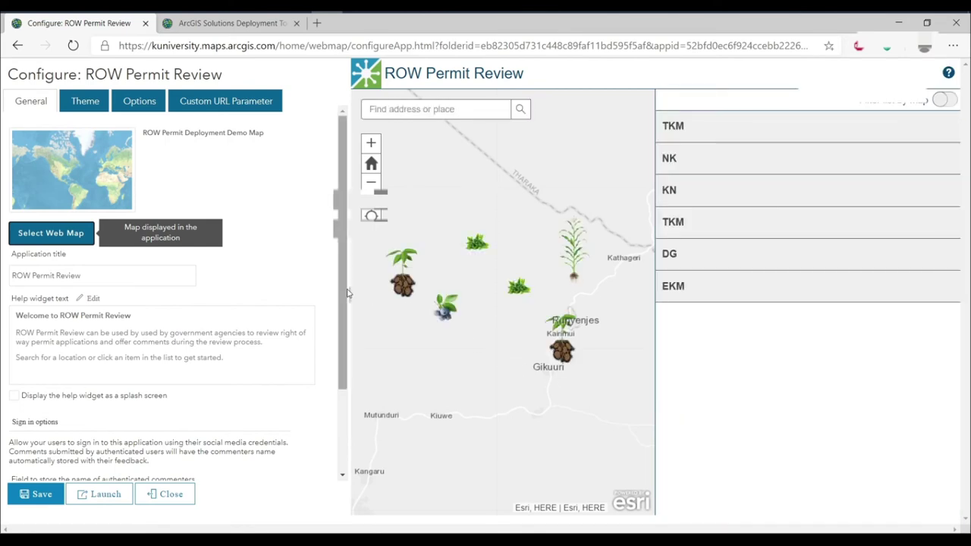
- Widen the app preview, check the crop symbols around Runyenjes, and save the app configuration
drag(348, 292, 285, 289)
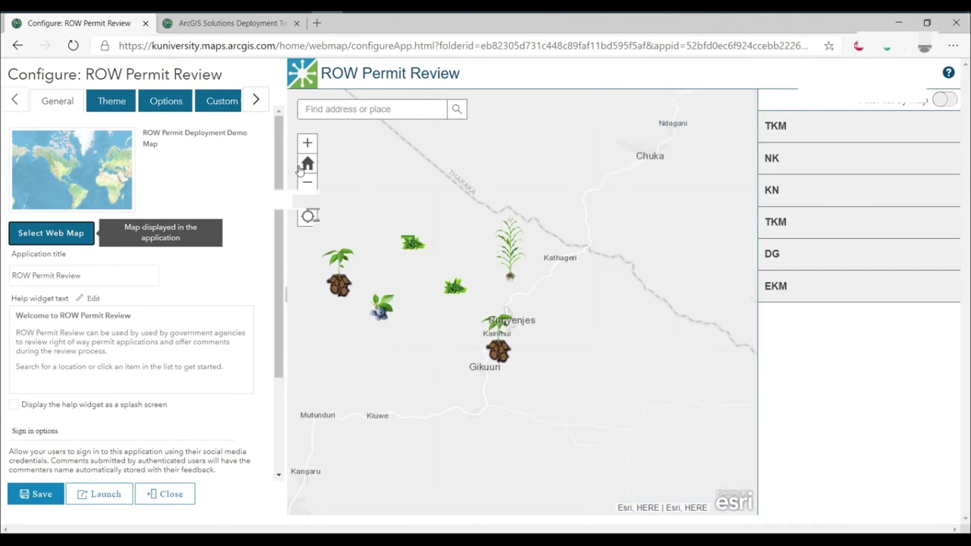
drag(447, 324, 503, 320)
scroll(487, 307, up, 1)
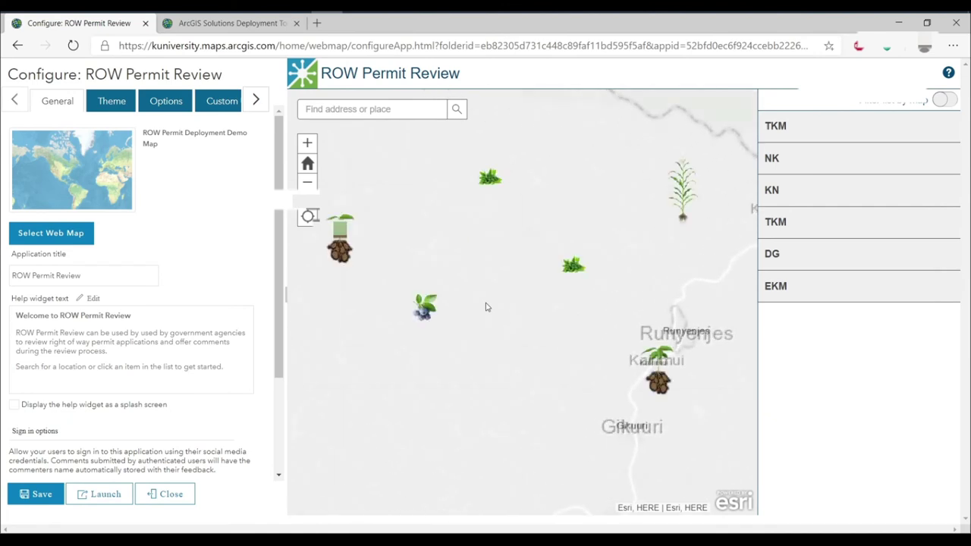
mouse_move(496, 342)
mouse_down()
mouse_move(505, 356)
mouse_move(496, 358)
mouse_up()
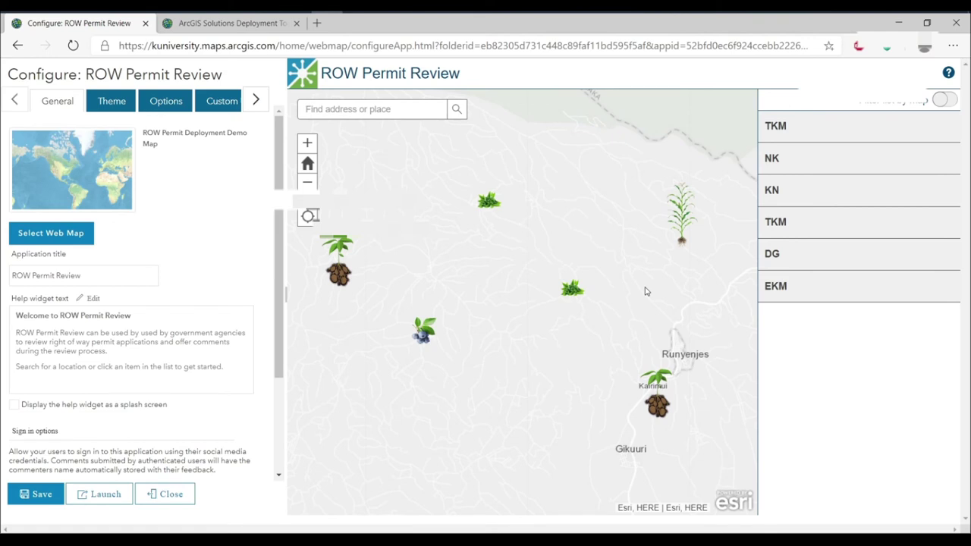
click(40, 497)
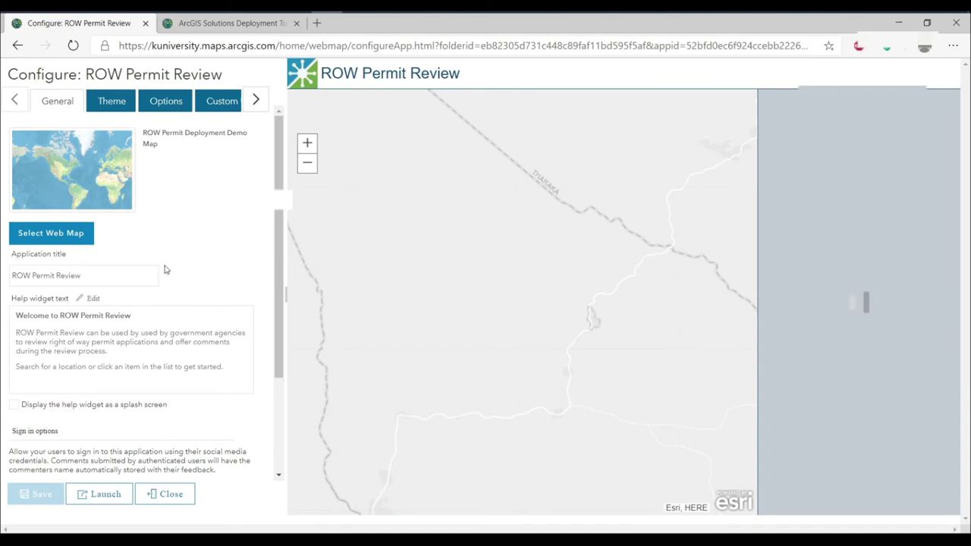
- Set the app theme's button background color to green #267300
scroll(166, 269, down, 2)
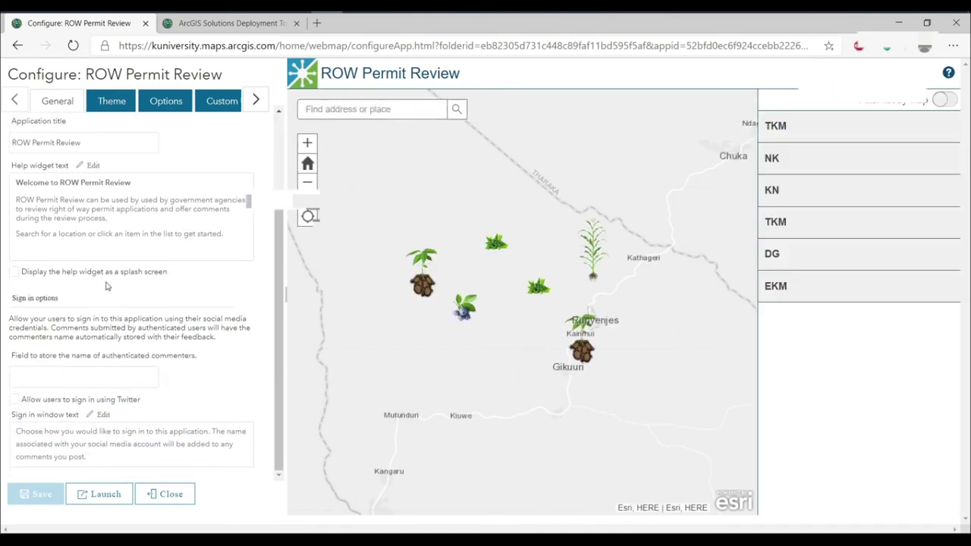
click(112, 102)
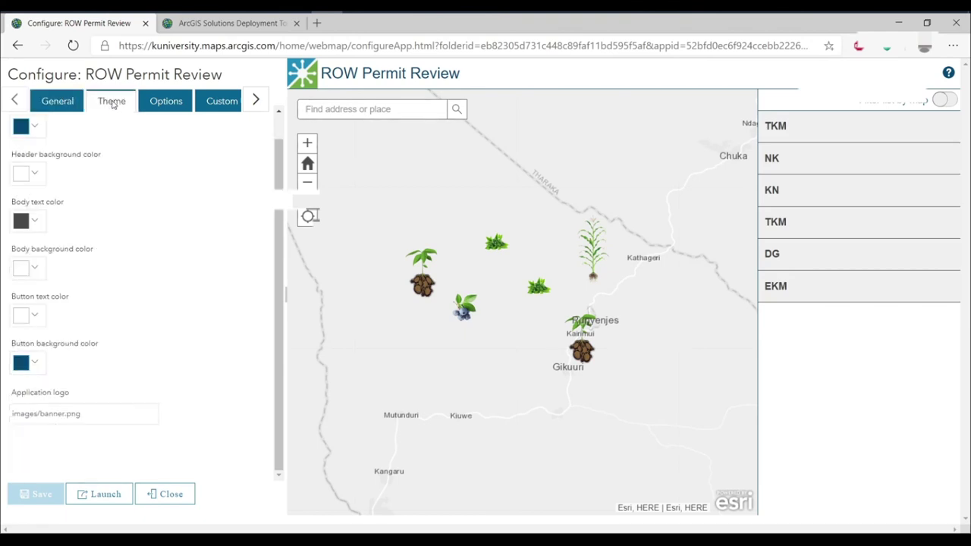
click(39, 363)
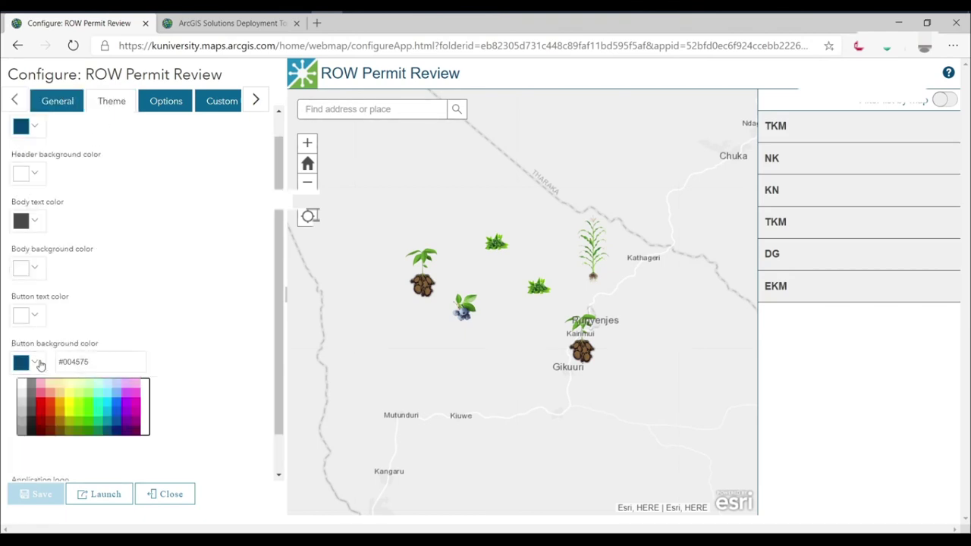
click(88, 432)
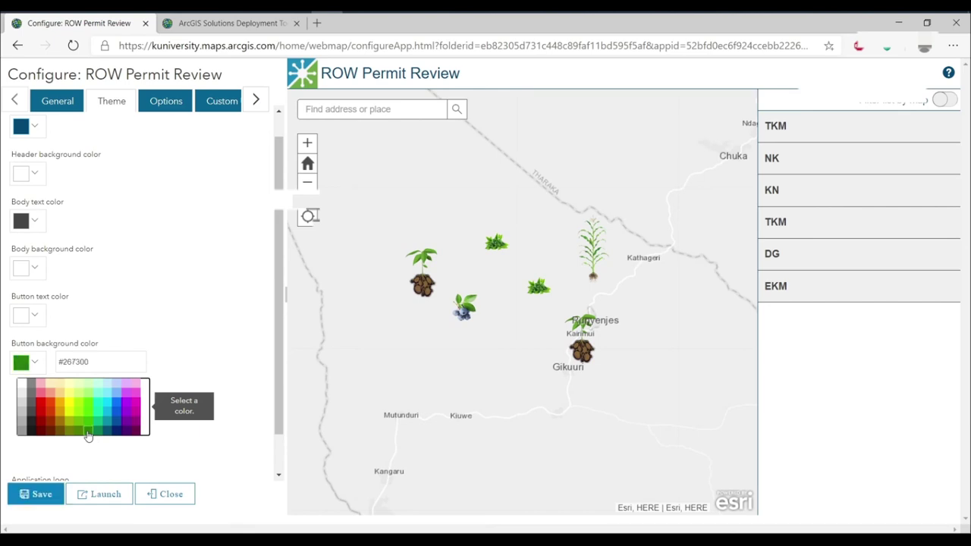
click(128, 458)
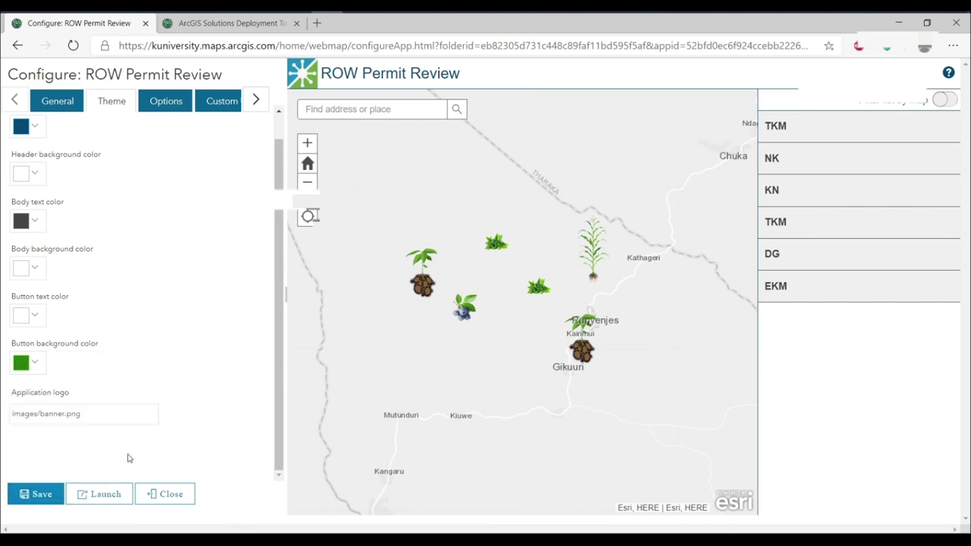
click(35, 222)
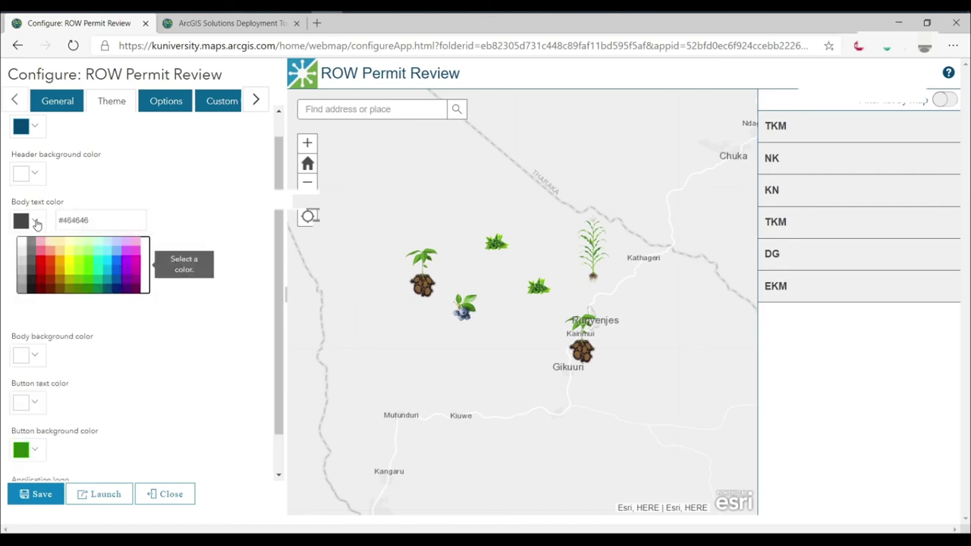
click(188, 217)
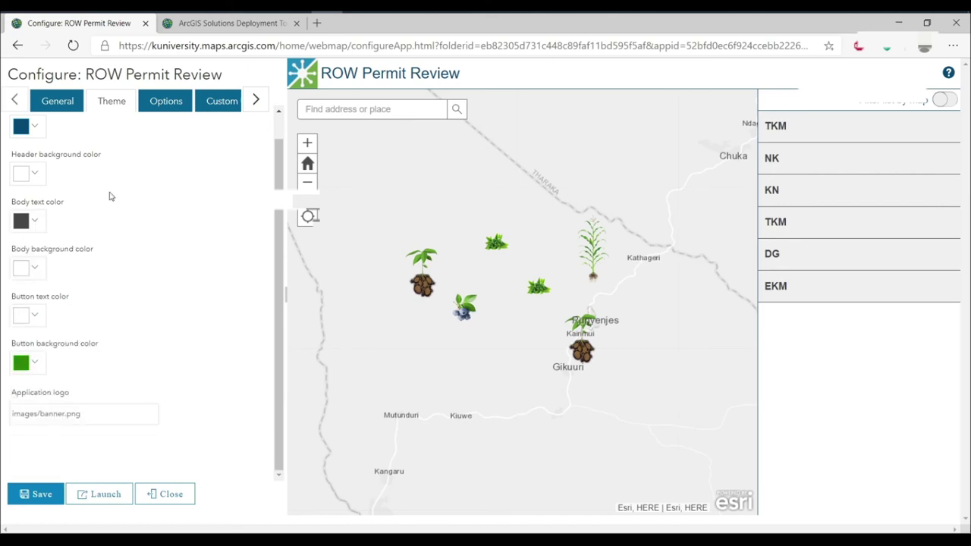
scroll(122, 220, up, 1)
scroll(126, 242, down, 1)
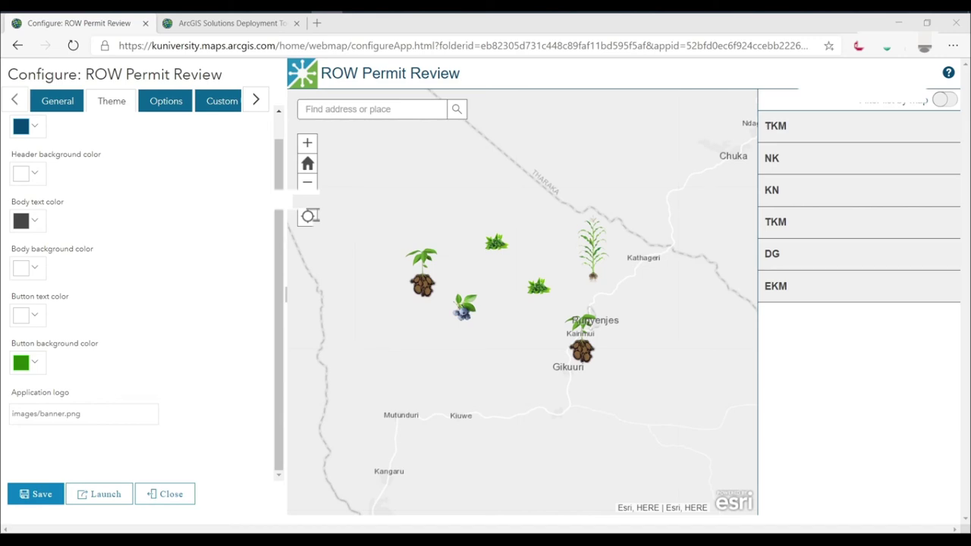
click(214, 396)
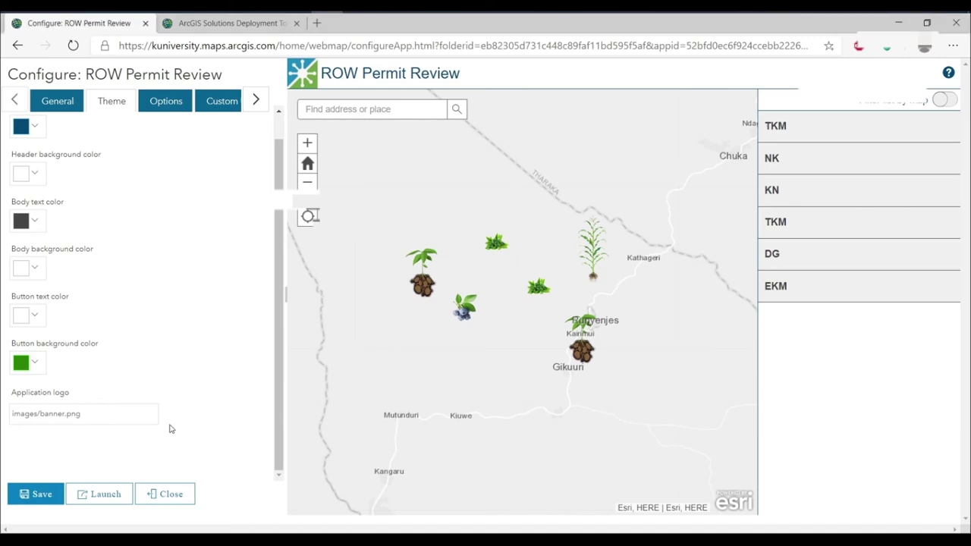
- Replace the application logo path with the copied i.pinimg.com PNG image URL and save the app configuration
click(92, 413)
drag(92, 414, 13, 414)
key(ctrl+v)
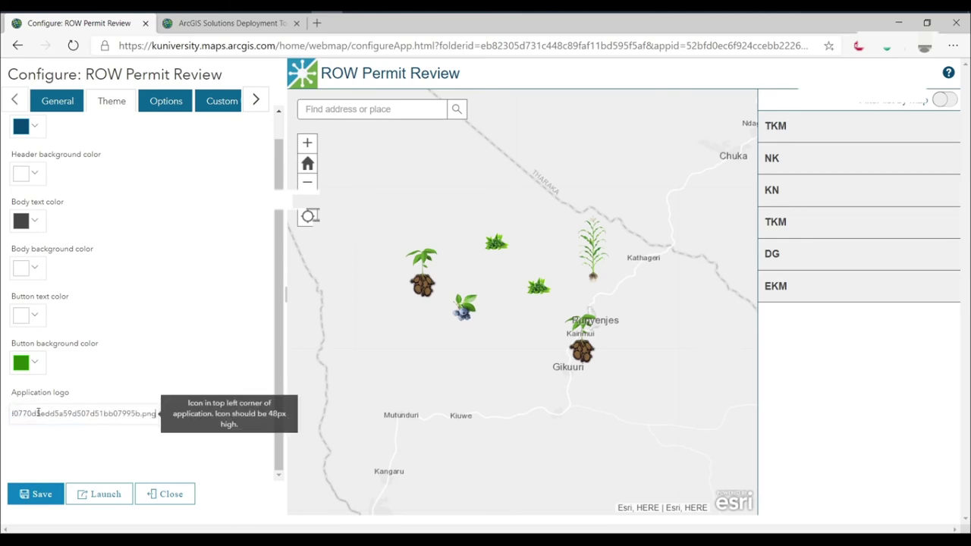
click(127, 441)
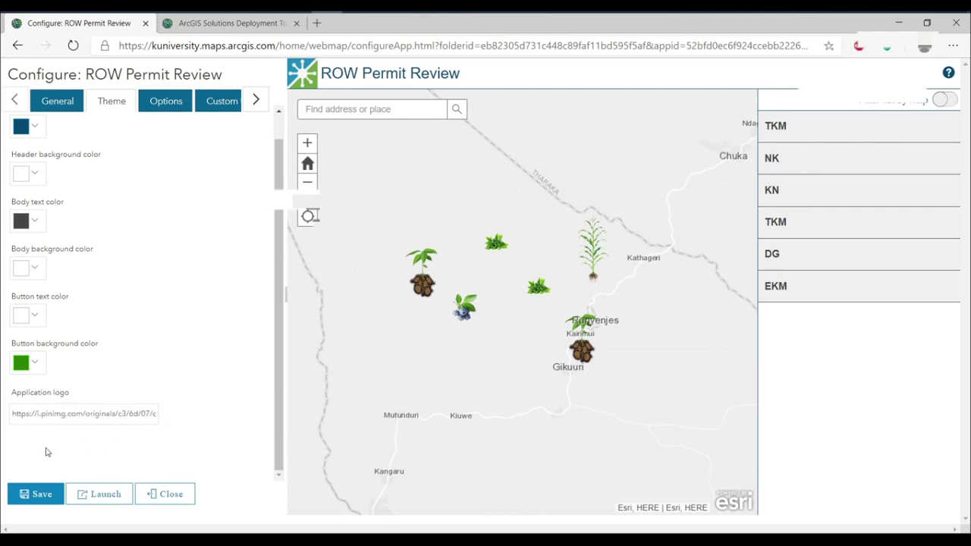
click(36, 498)
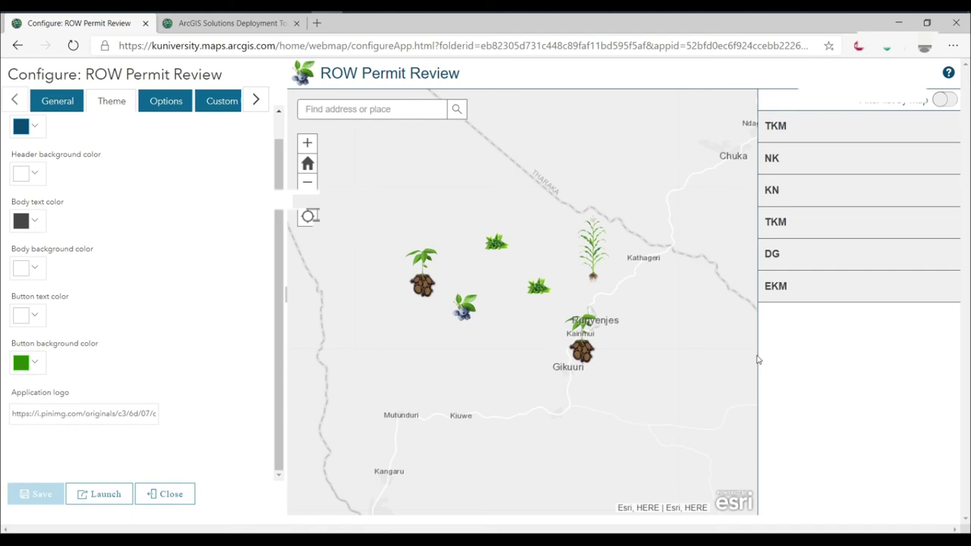
- Start a comment on the first record in the preview's list and enter the commenter's name and address
click(787, 129)
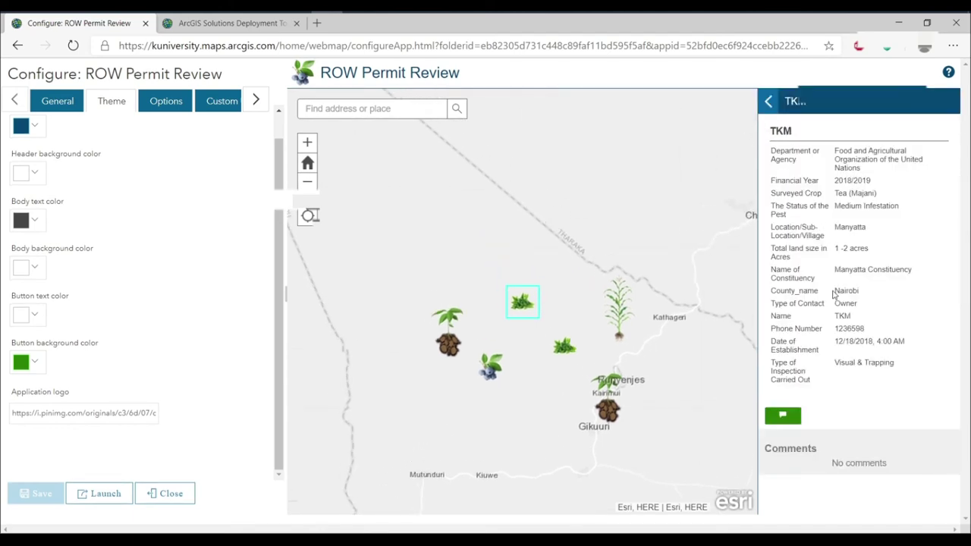
click(784, 418)
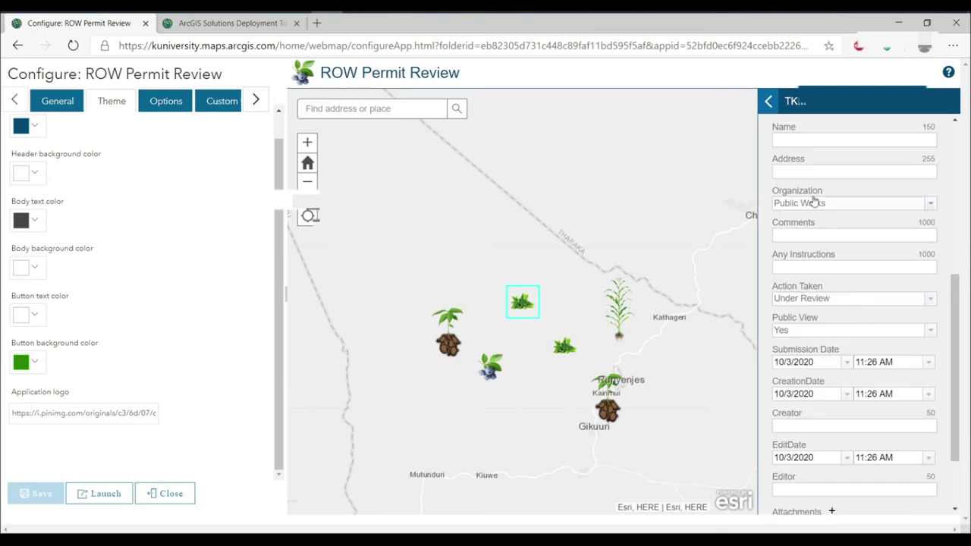
click(815, 142)
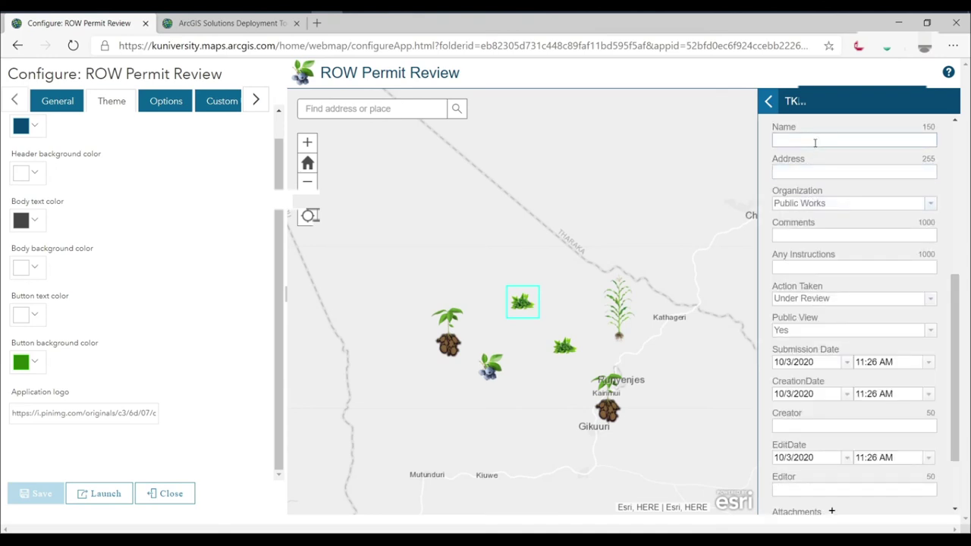
text(TKM)
click(787, 170)
text(1255)
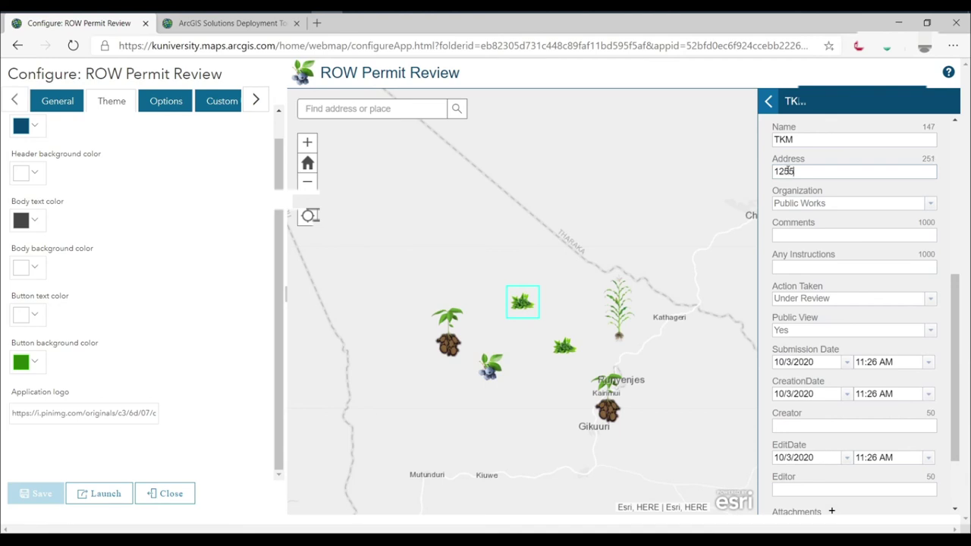
- Set the comment's organization to Other and enter the comment text "I had fun showing this demo"
click(836, 207)
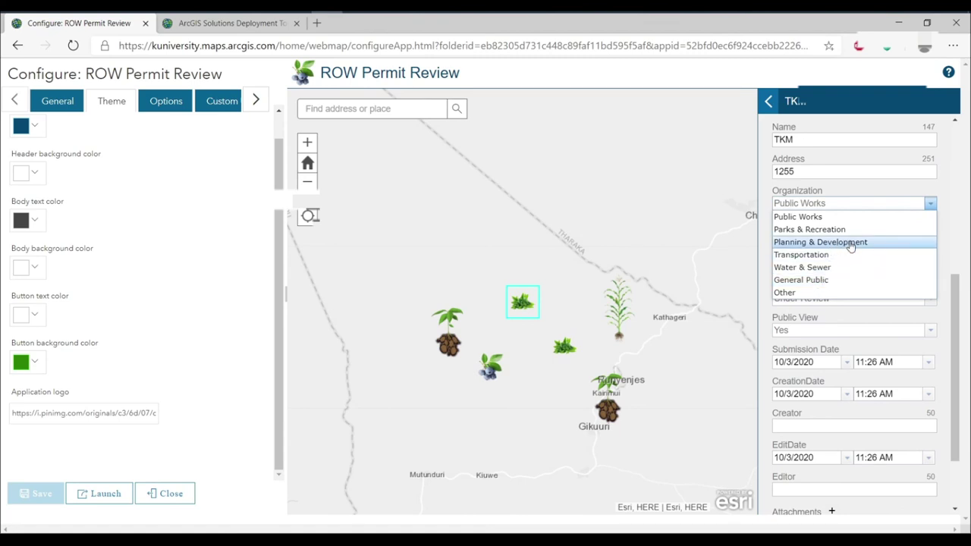
click(815, 293)
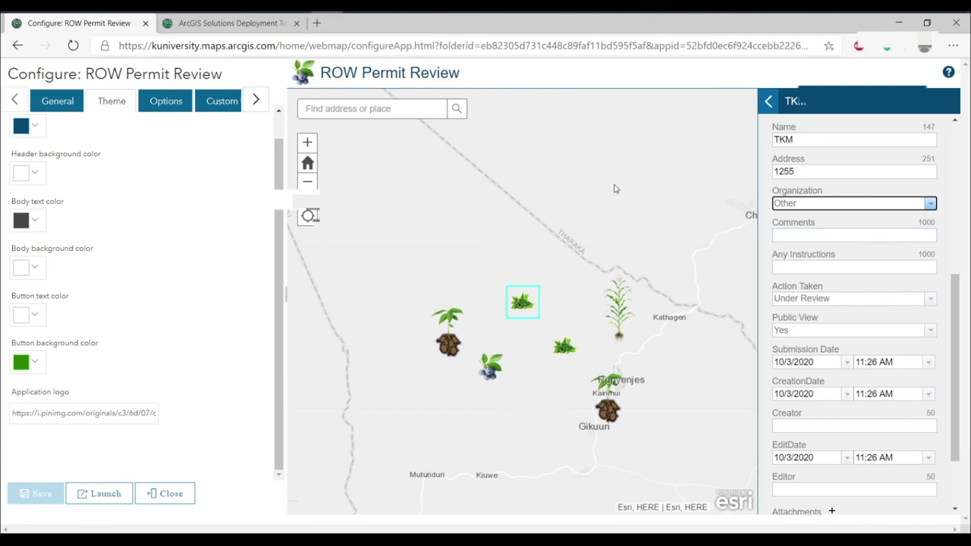
click(801, 237)
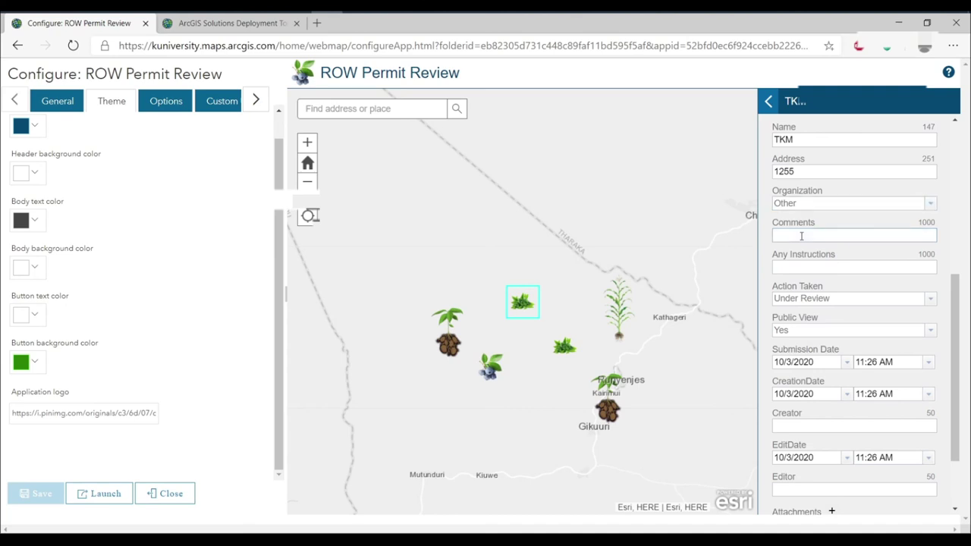
text(I had fun showing this)
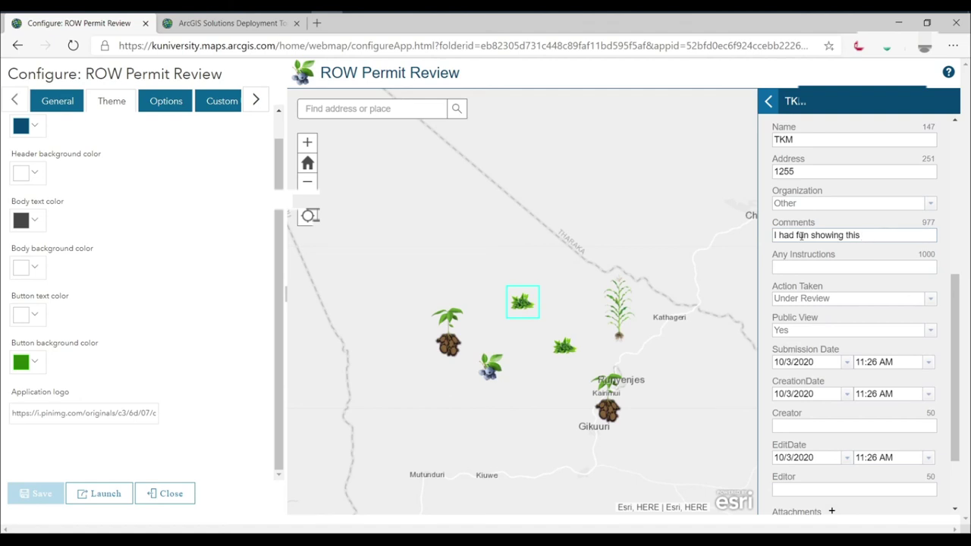
text(demo)
- Enter "Please try using it with your organization's need" as the comment's instructions
click(803, 267)
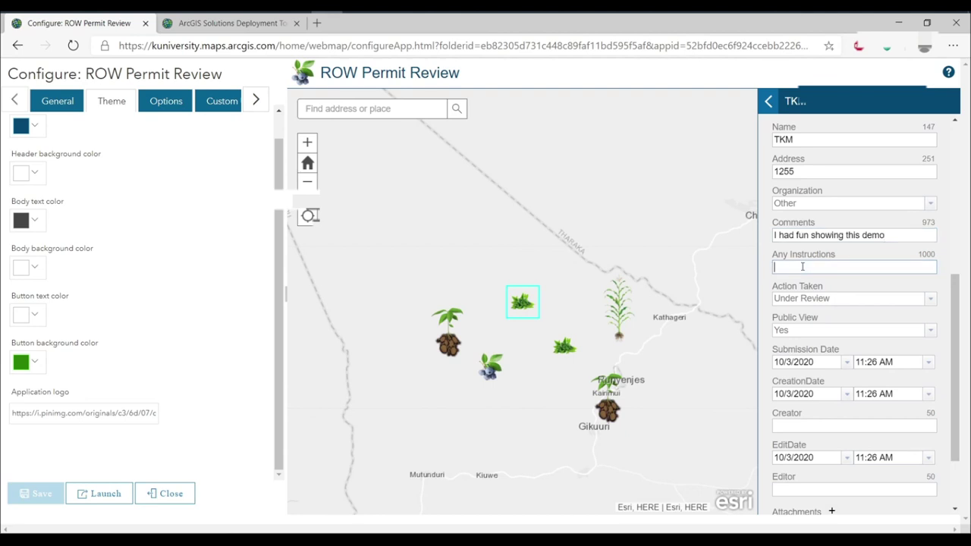
text(Please try using it wit)
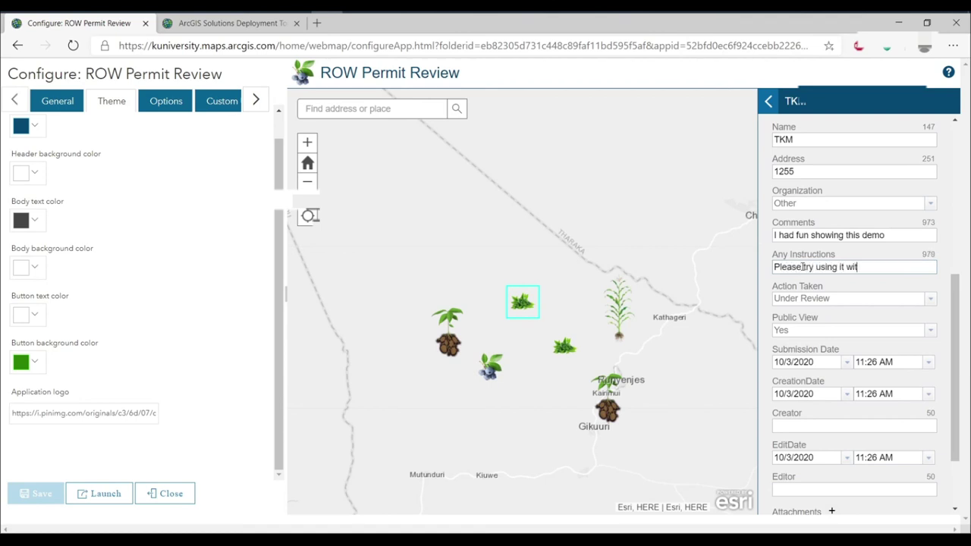
text(h your)
text(organ)
text(ization)
text(')
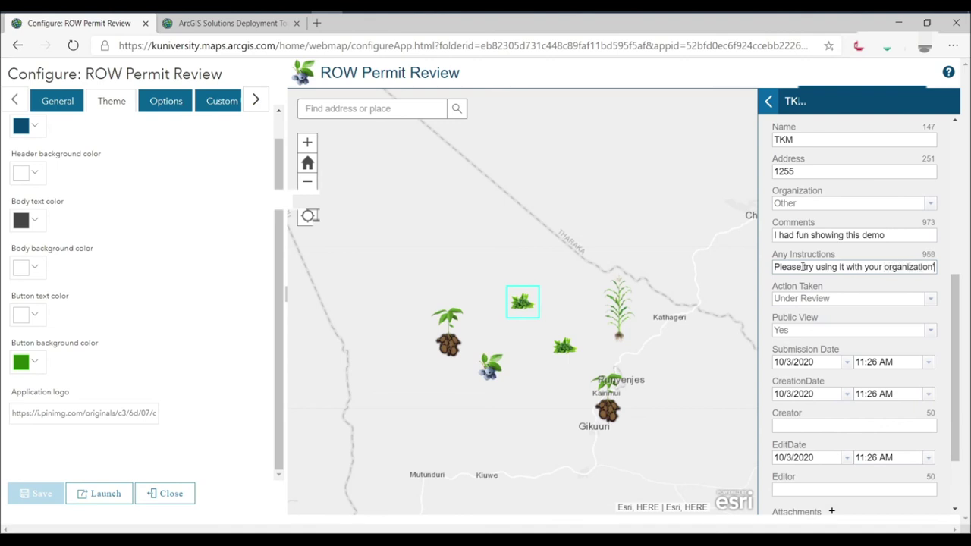
text(s need)
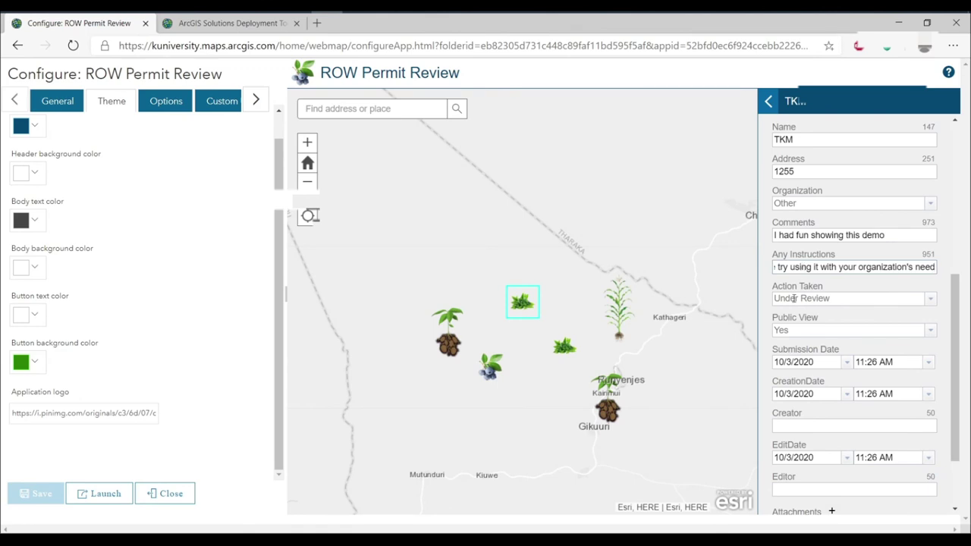
- Set the action taken to More Information Required and keep Yes for public view
click(829, 300)
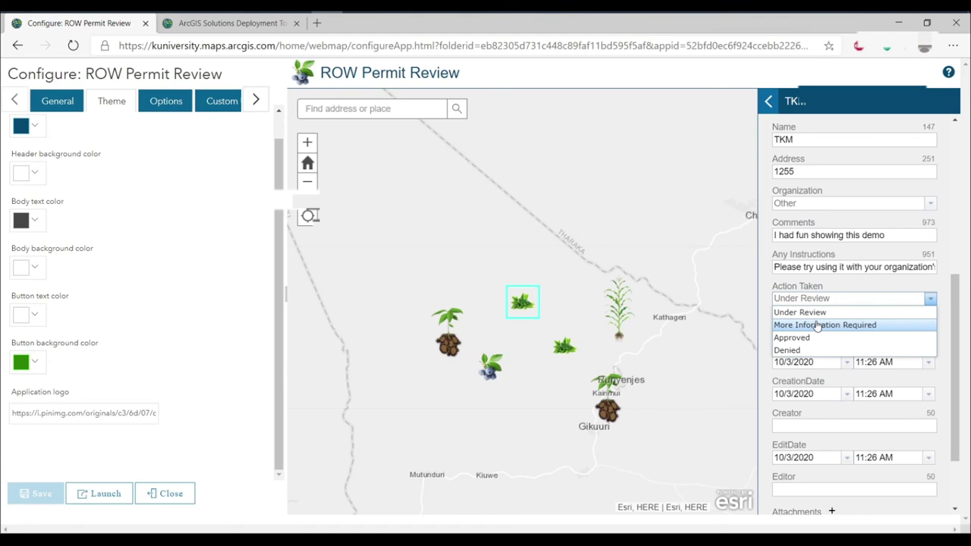
click(818, 327)
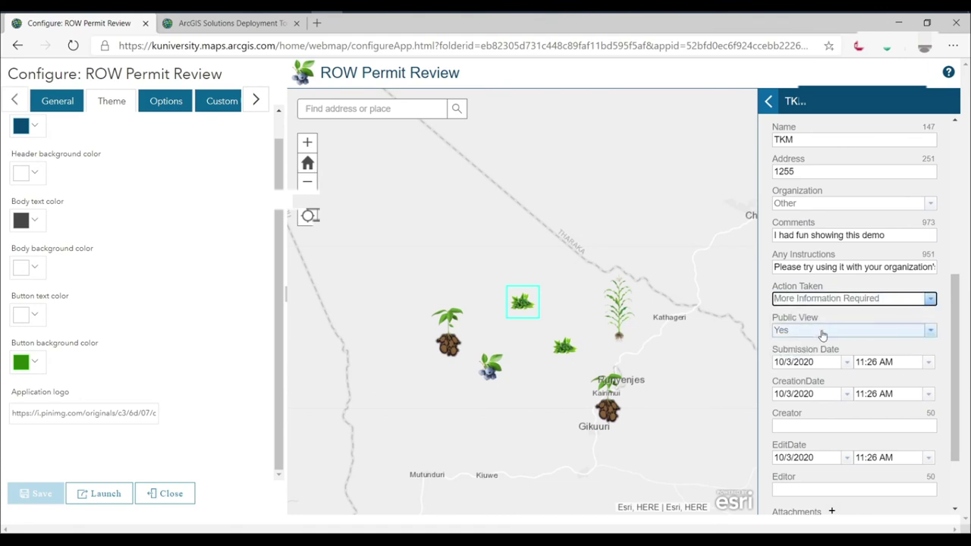
click(823, 334)
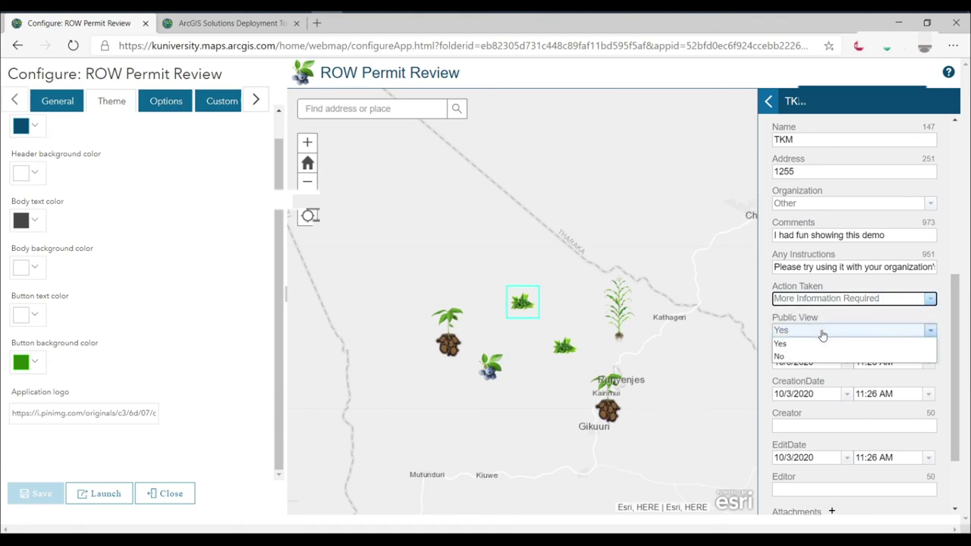
click(822, 336)
- Fill in the creator and editor names, submit the comment, and check its entry under the record's comments
scroll(823, 336, down, 1)
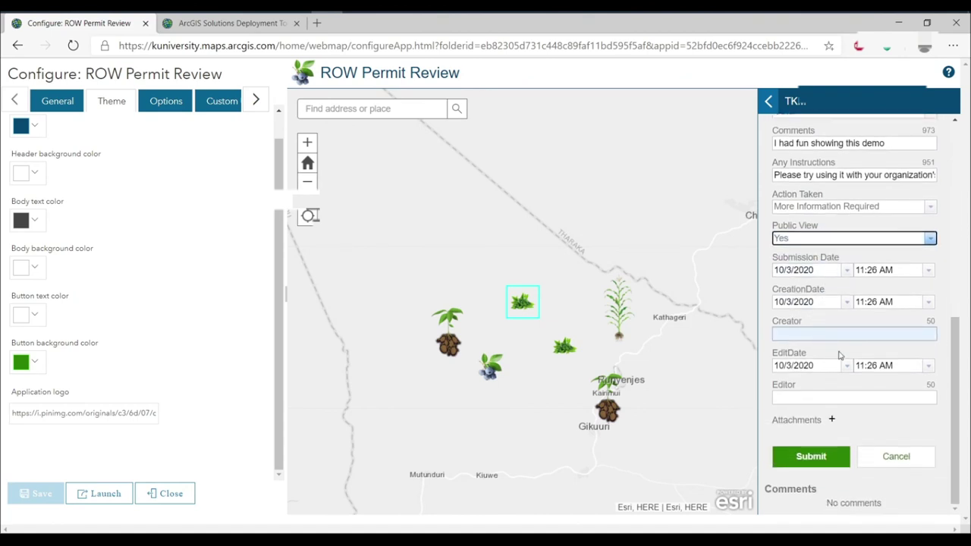
click(823, 334)
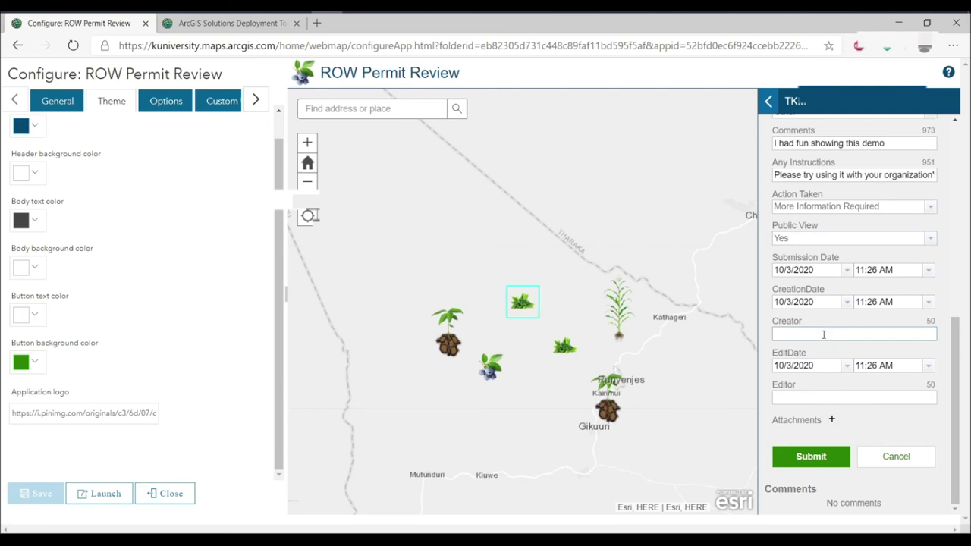
text(TKM)
click(807, 398)
text(TKM)
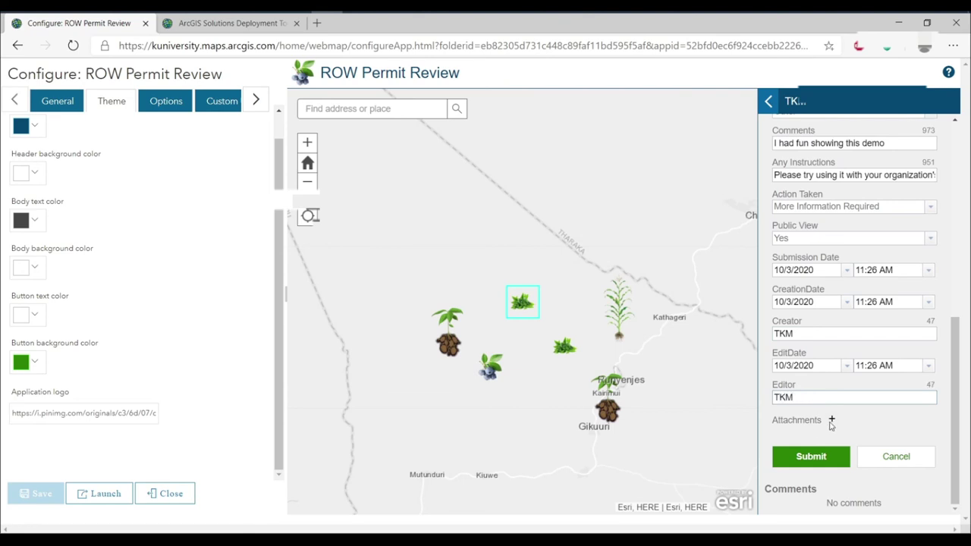
click(811, 459)
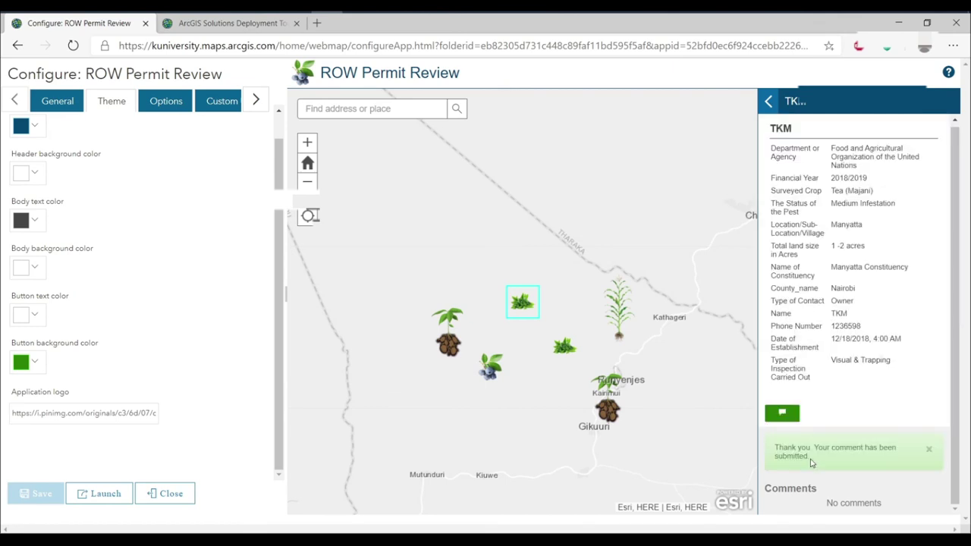
scroll(857, 405, down, 3)
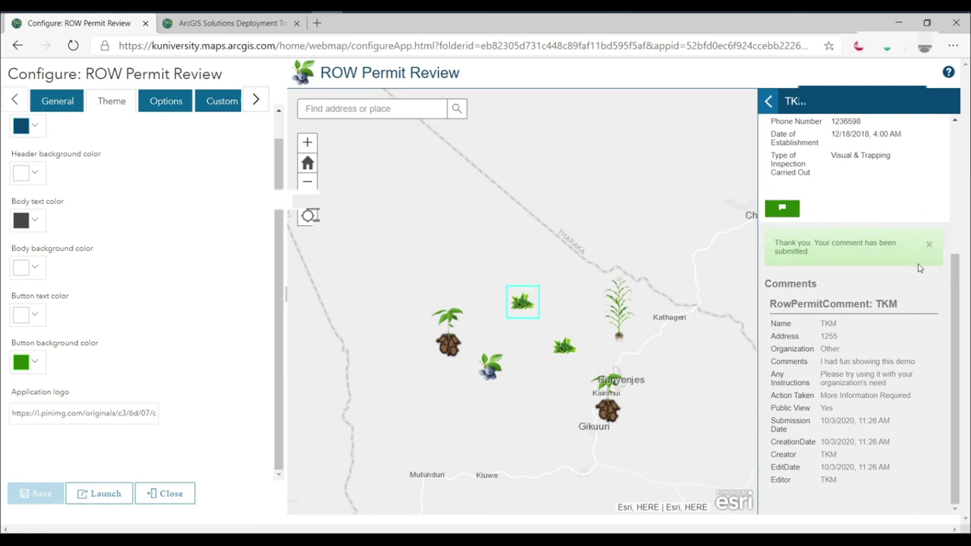